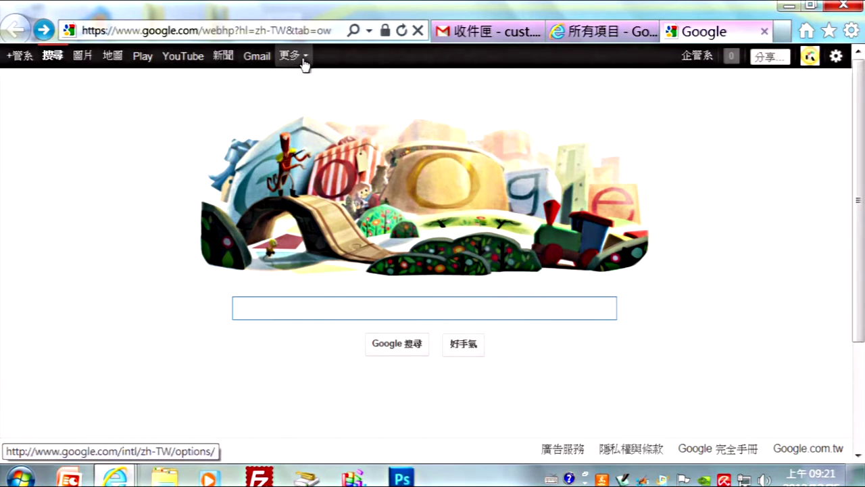
Step: Open Google 文件 from Google's full product list and create a new blank form (表單)
left_click(304, 62)
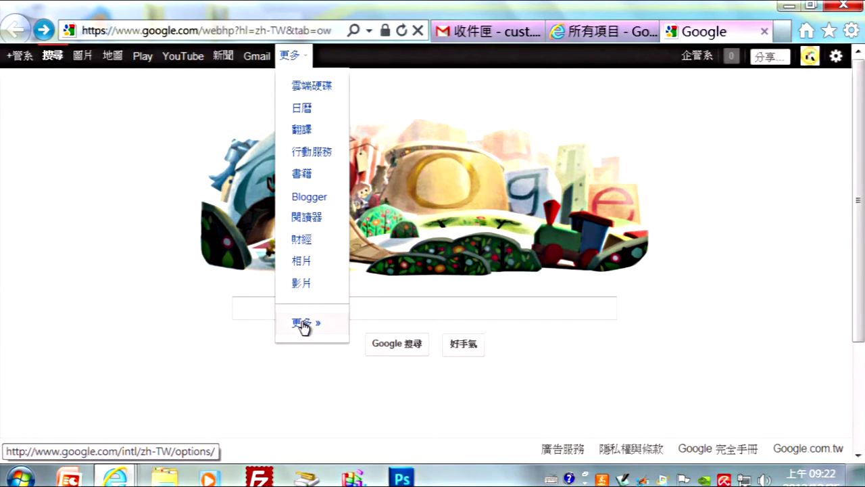
left_click(303, 325)
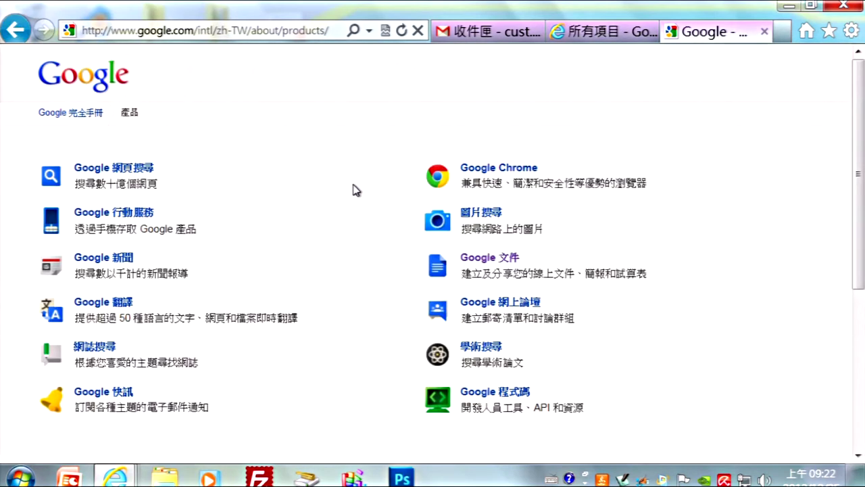
left_click(492, 265)
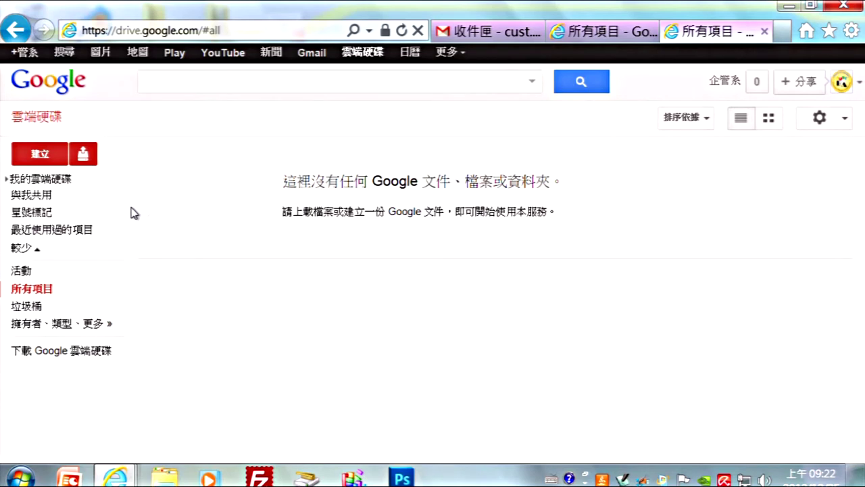
left_click(38, 156)
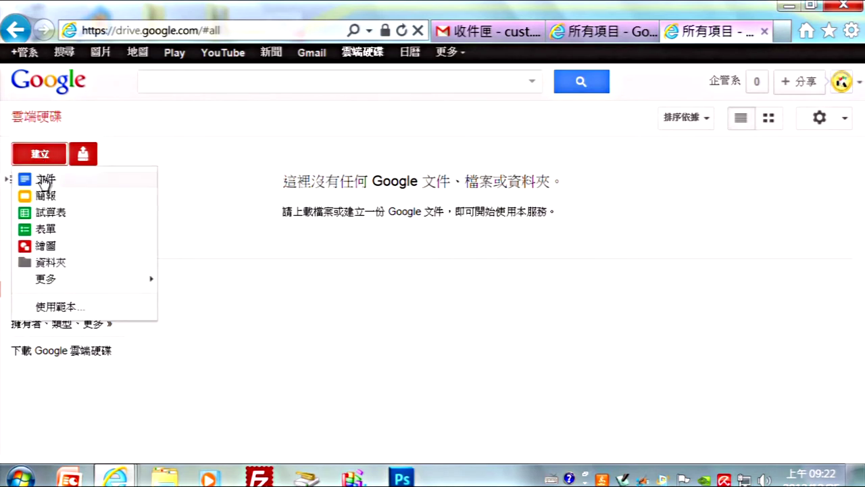
left_click(44, 231)
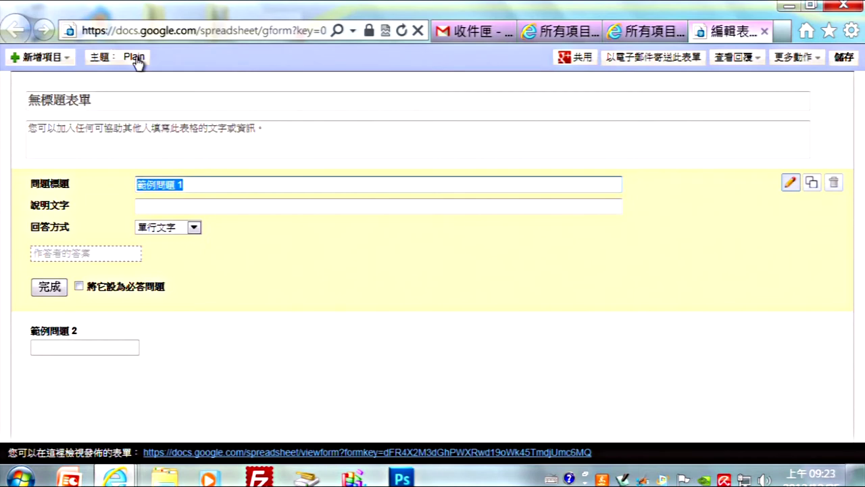
Step: Browse the form themes and apply the Spices theme to the untitled form
key("Return")
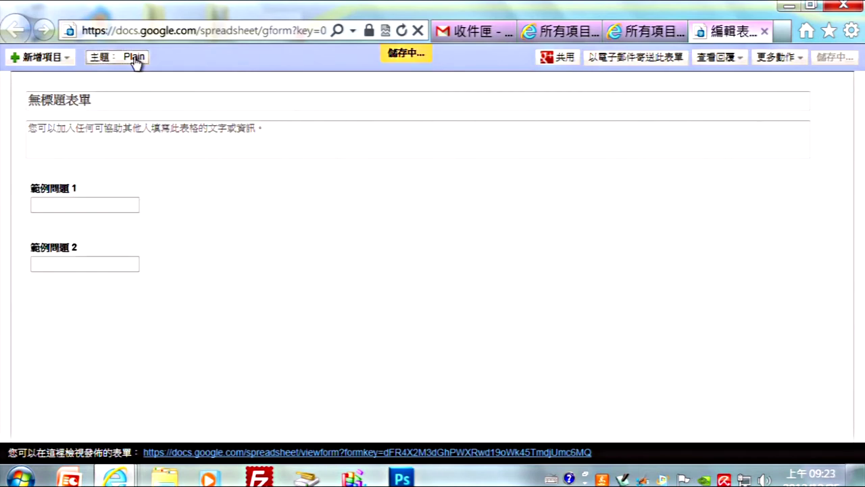
left_click(135, 58)
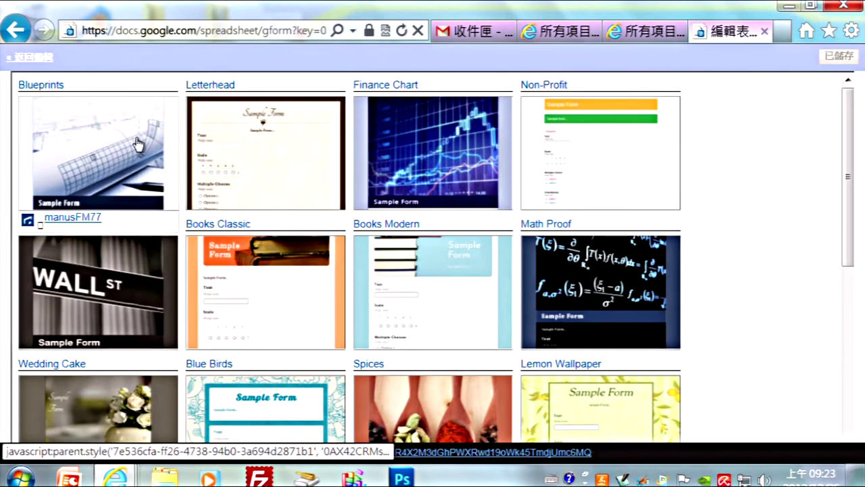
scroll(141, 149, "down", 5)
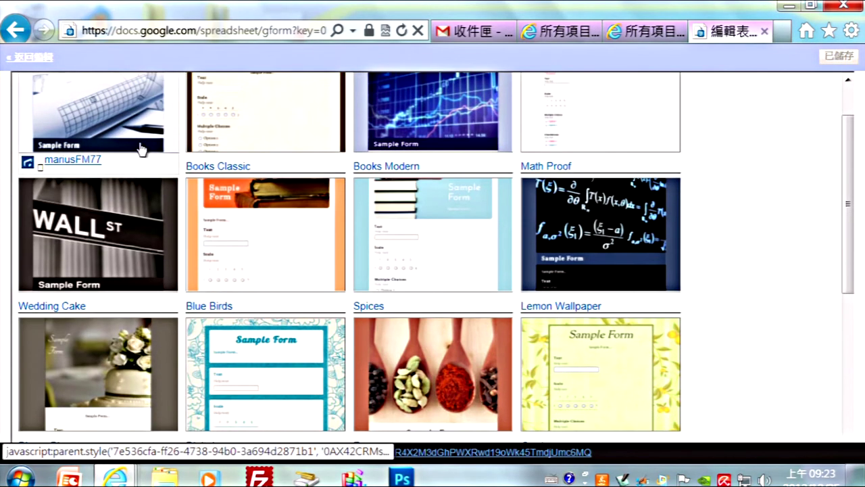
scroll(141, 149, "down", 2)
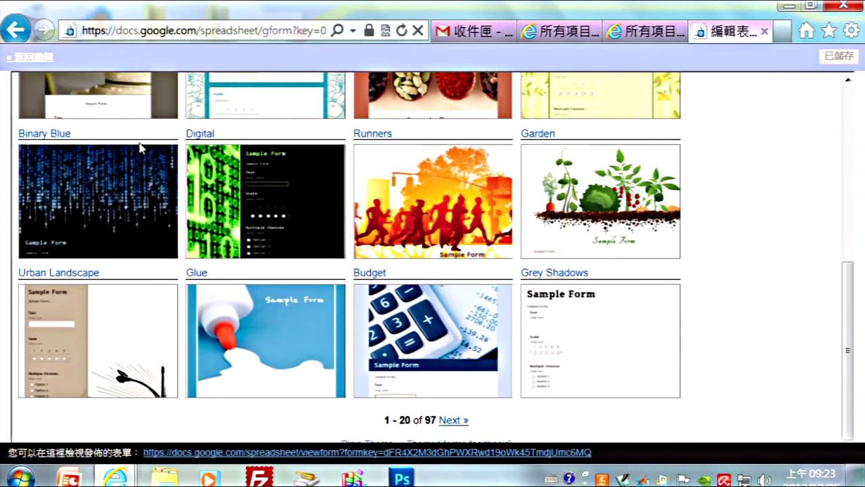
scroll(141, 149, "up", 5)
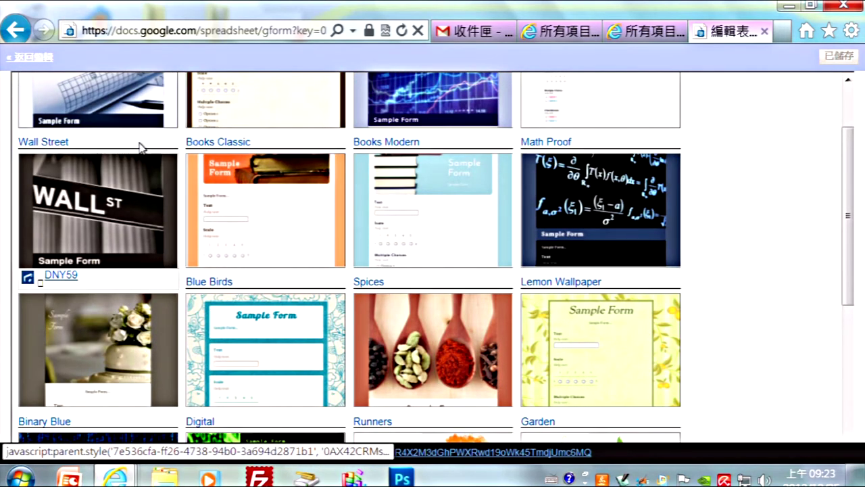
scroll(141, 149, "down", 1)
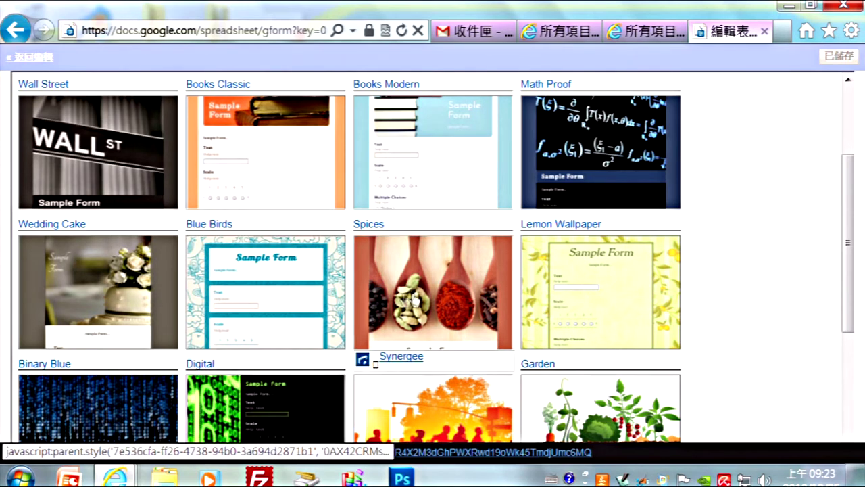
left_click(450, 300)
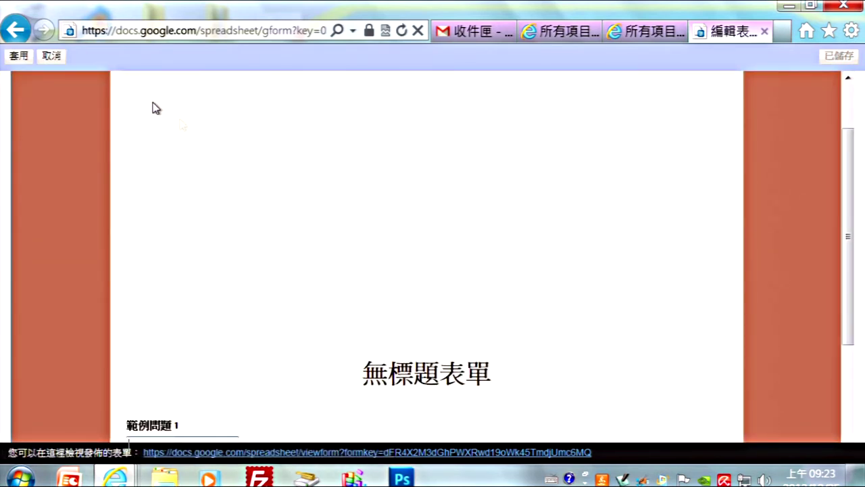
left_click(19, 60)
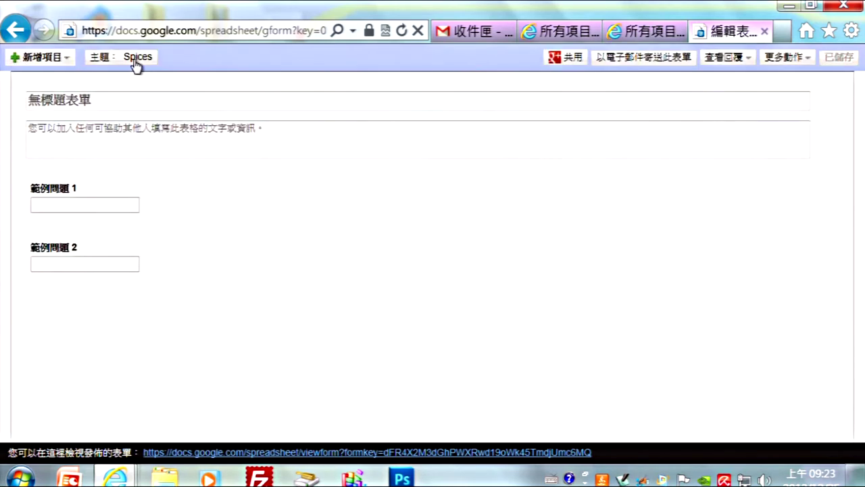
Step: Title the form 我對吃火鍋的看法
left_click(101, 100)
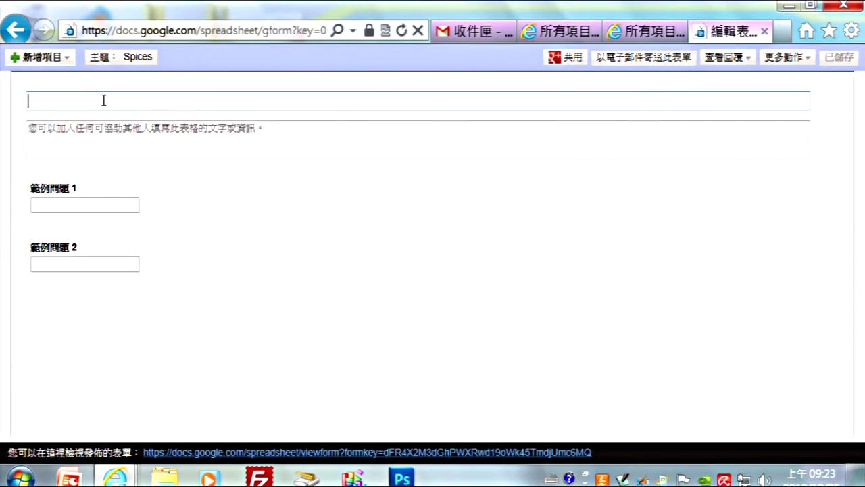
key("ctrl+space")
key("j")
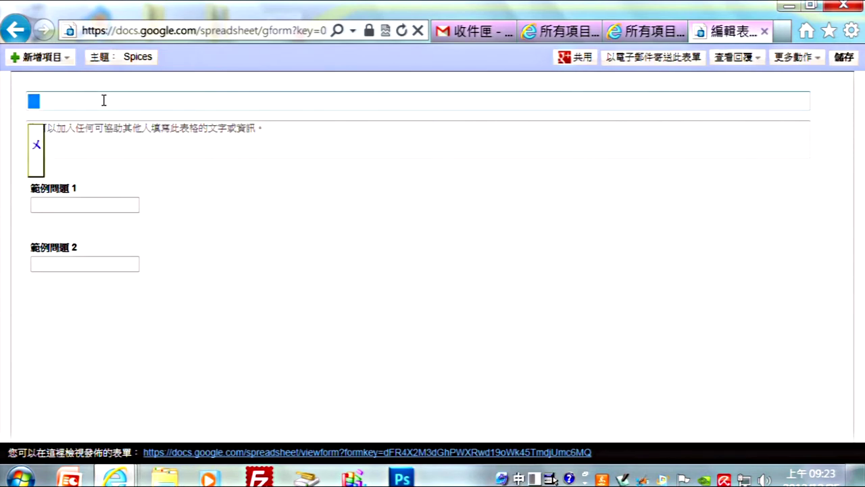
key("i")
key("3")
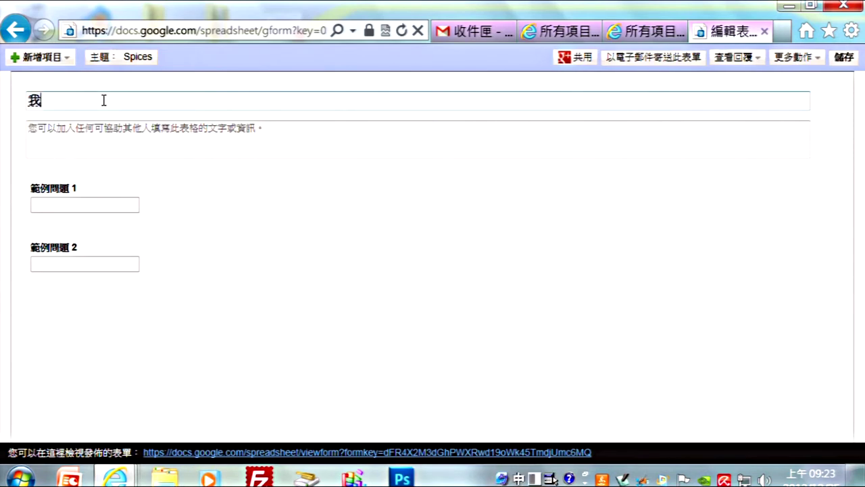
key("1")
key("j")
key("o")
key("4")
key("t")
key("space")
type("cji3")
key("Return")
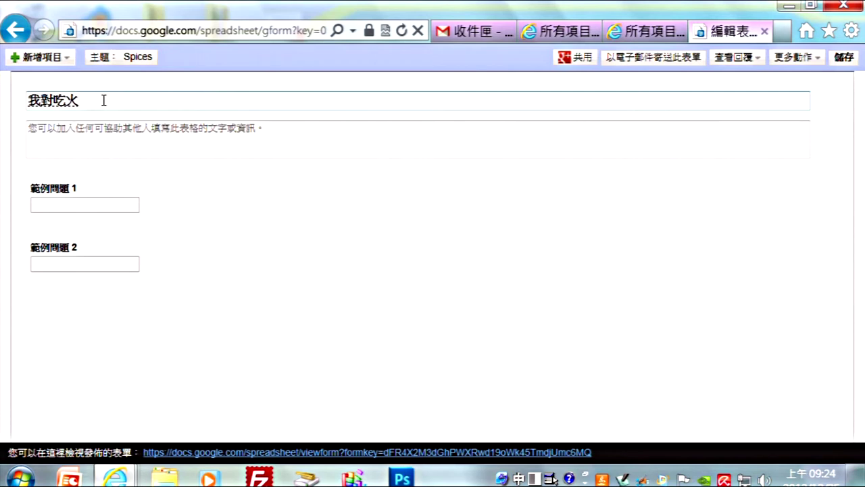
type("eji")
key("space")
type("2k7")
key("Return")
type("w.6")
key("Return")
type("z83")
key("Return")
key("Return")
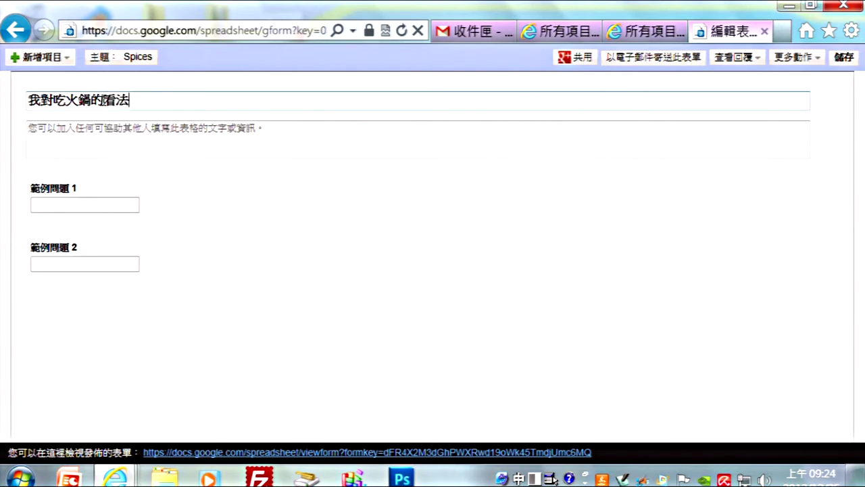
Step: Replace the title of the first sample question with 我的性別
left_click(70, 129)
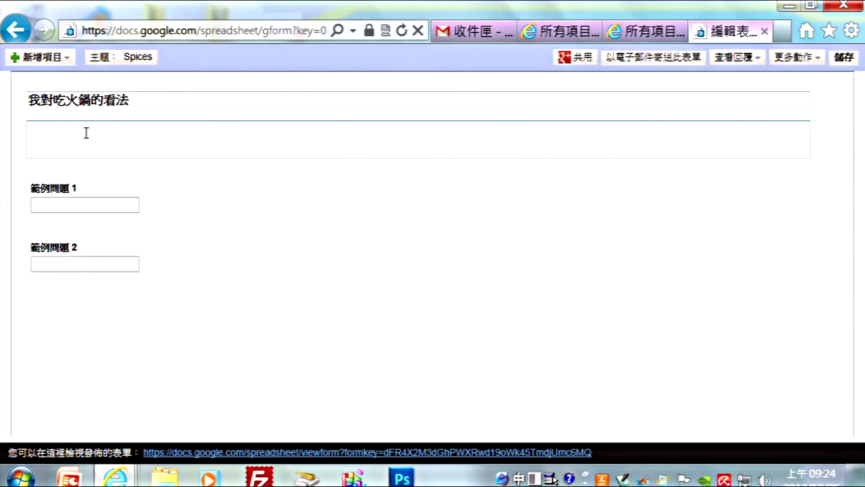
left_click(59, 208)
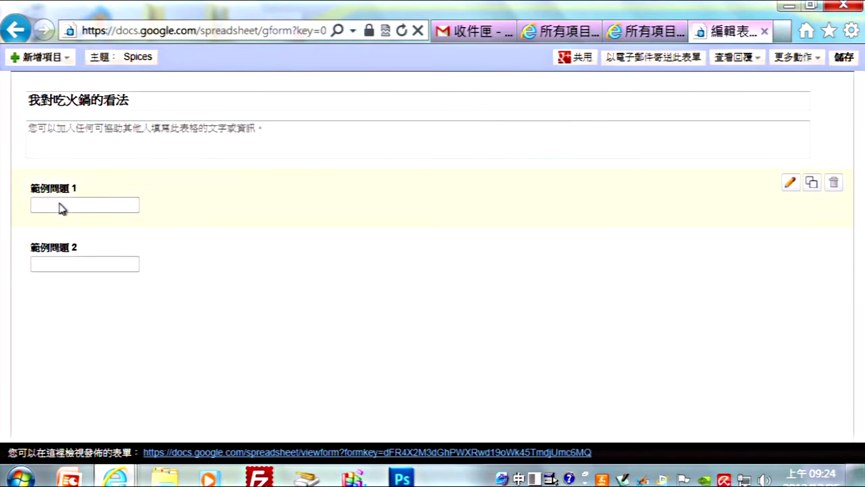
left_click(59, 209)
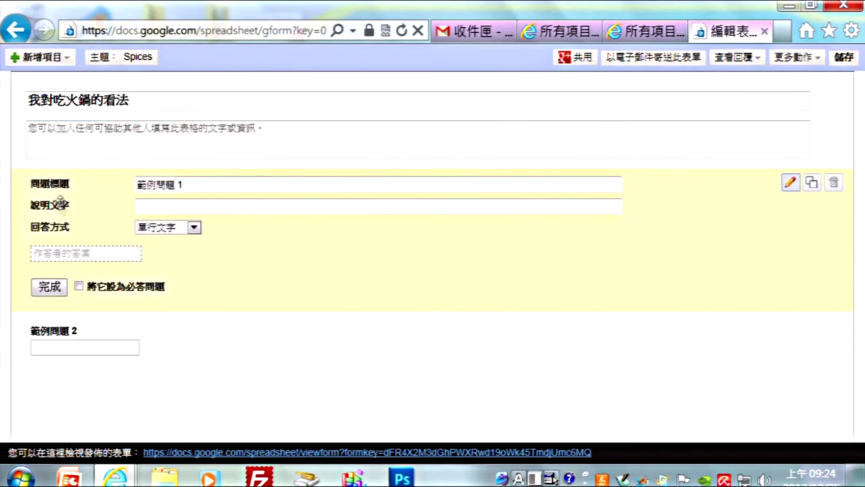
triple_click(195, 183)
key("BackSpace")
key("ctrl+space")
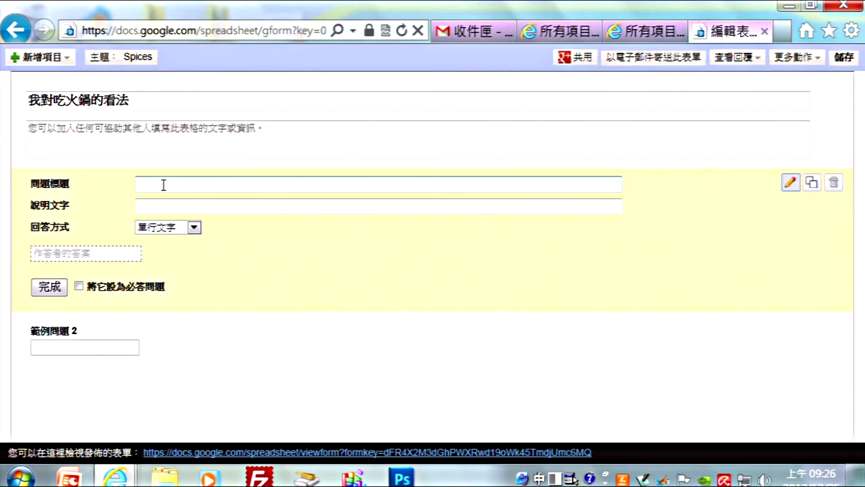
type("家")
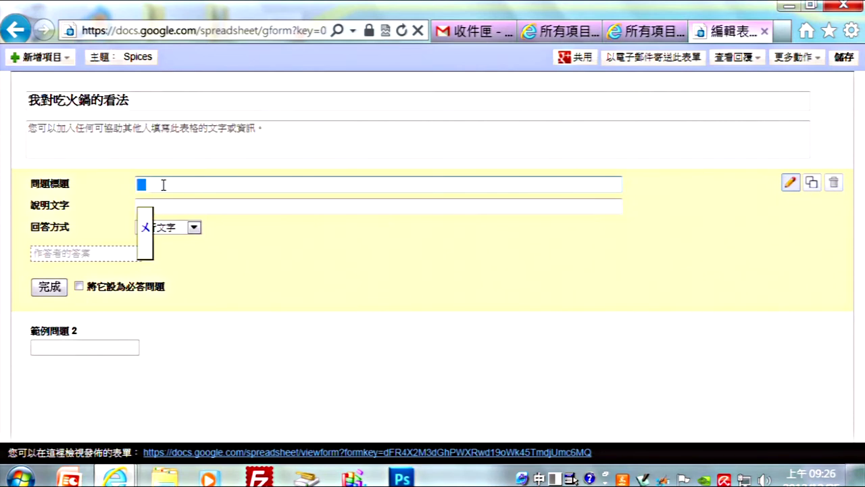
type("的")
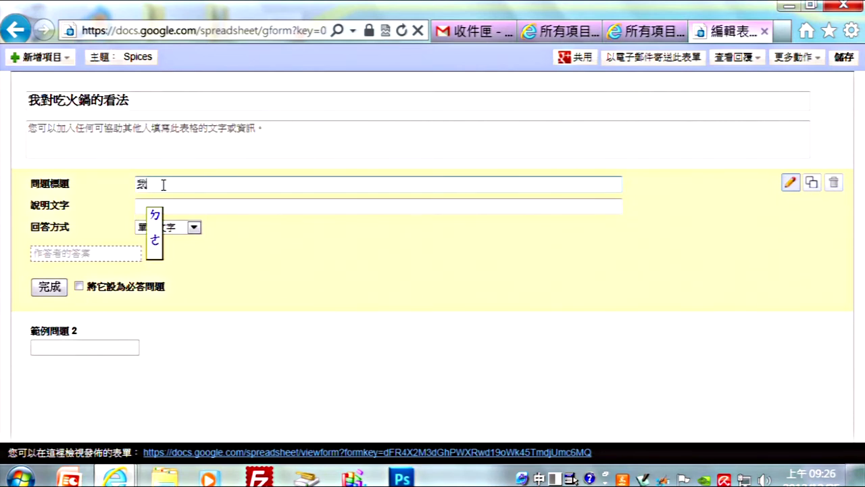
type("星")
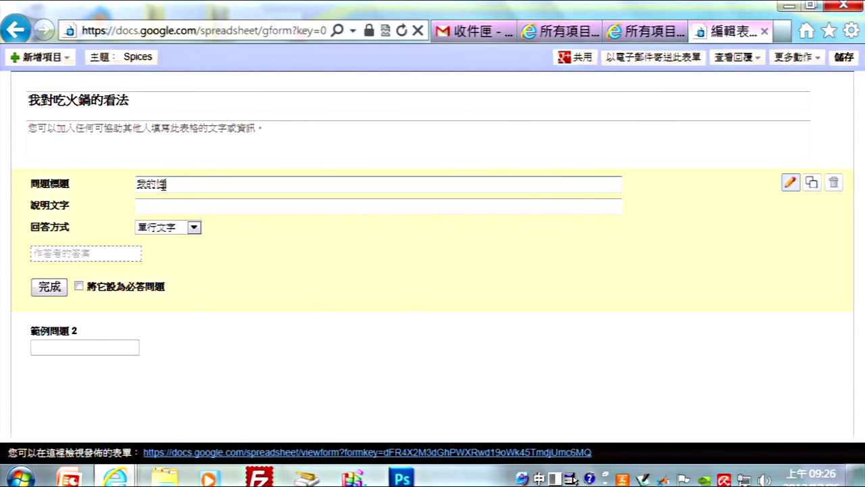
type("別")
key("Return")
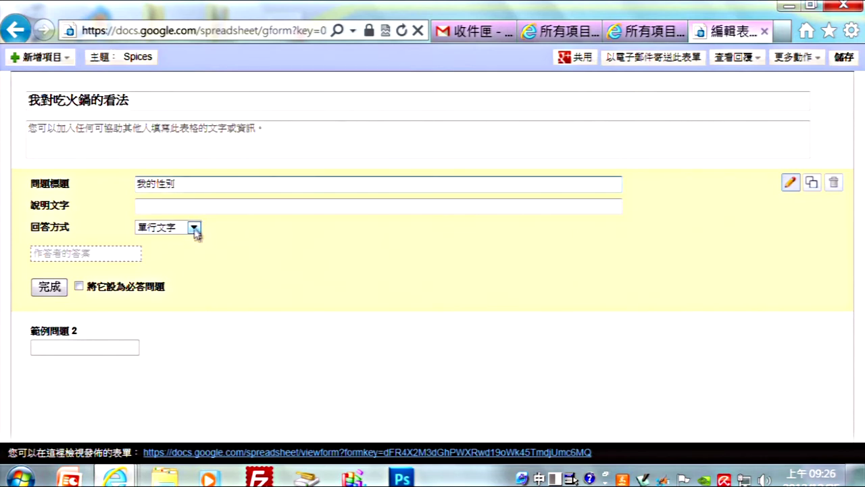
Step: Set the answer type of the 我的性別 question to 單選按鈕
left_click(188, 208)
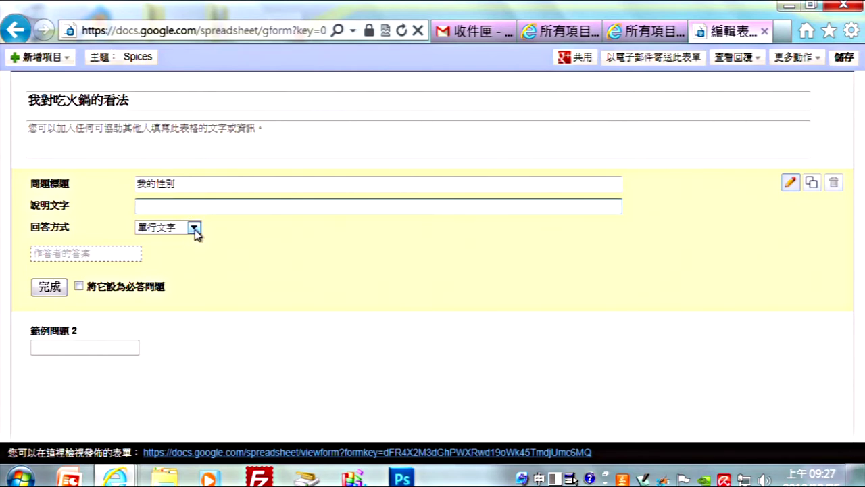
left_click(194, 228)
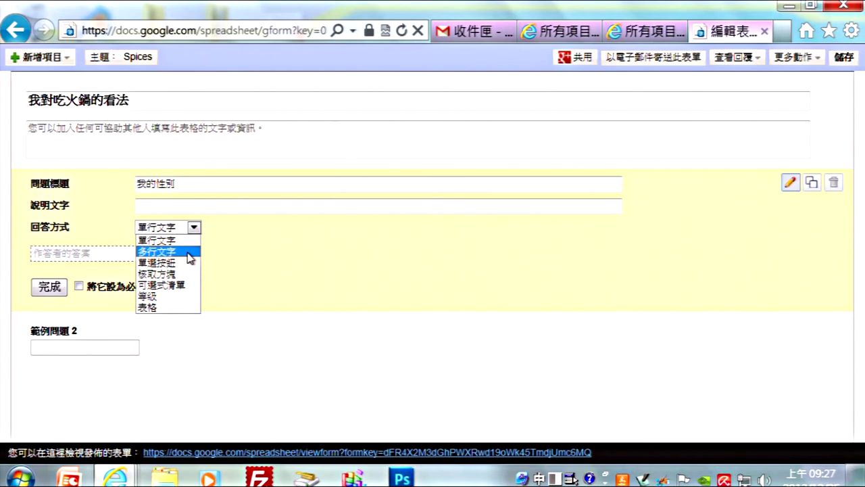
left_click(187, 267)
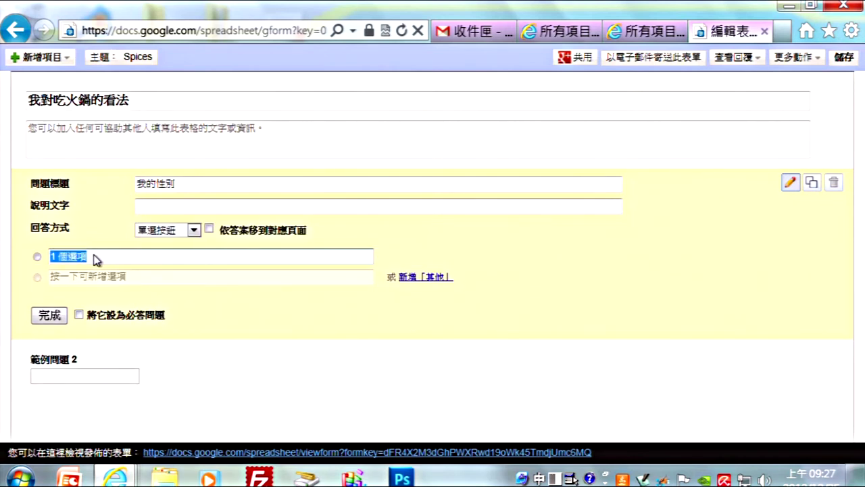
Step: Enter 女 and 男 as the 我的性別 question's options and finish it as a required question
type("女")
left_click(77, 279)
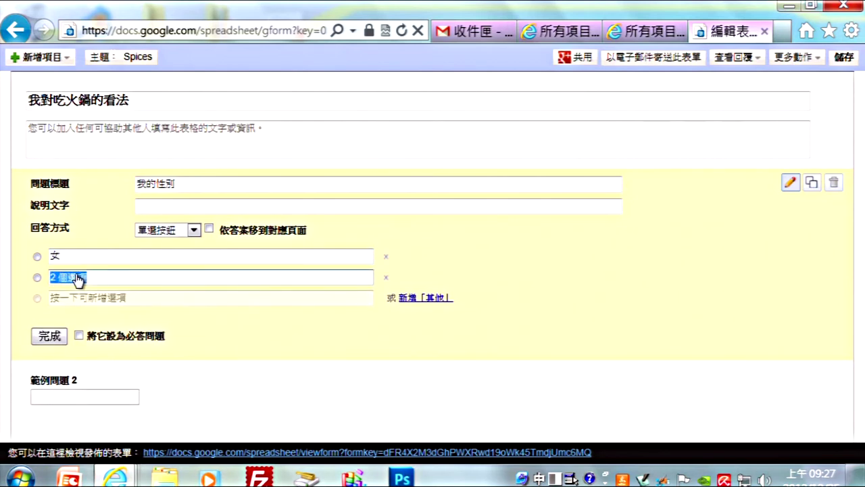
type("男")
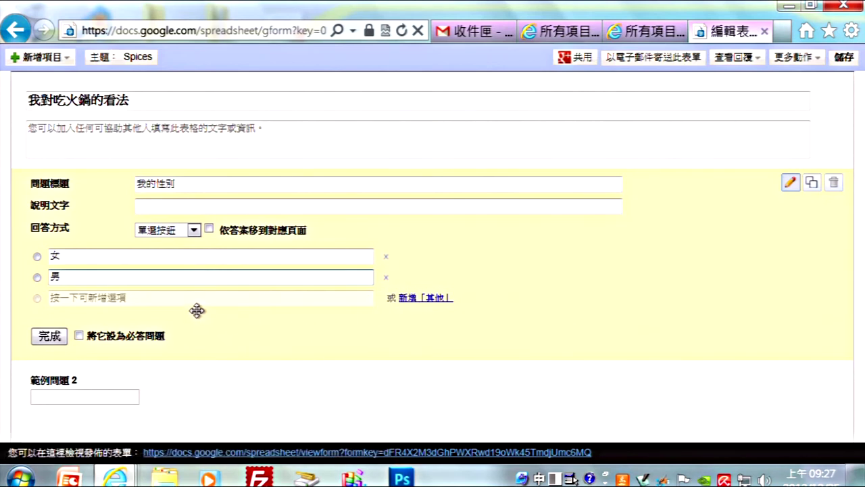
left_click(79, 336)
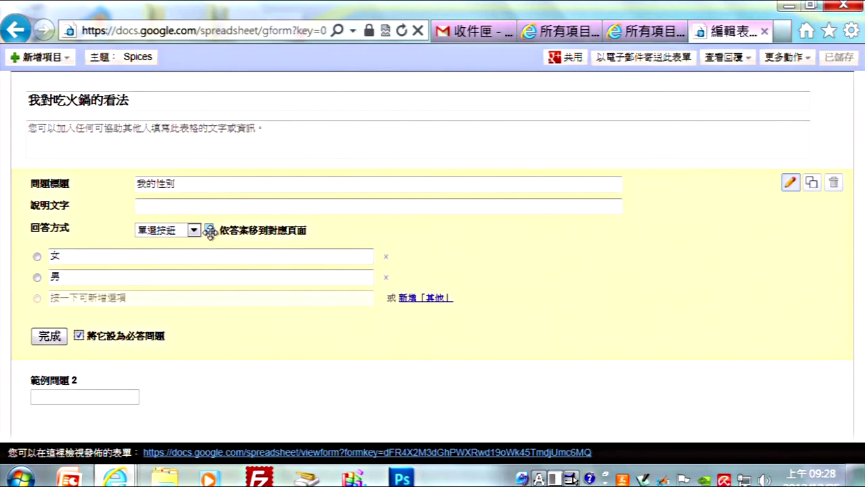
left_click(49, 337)
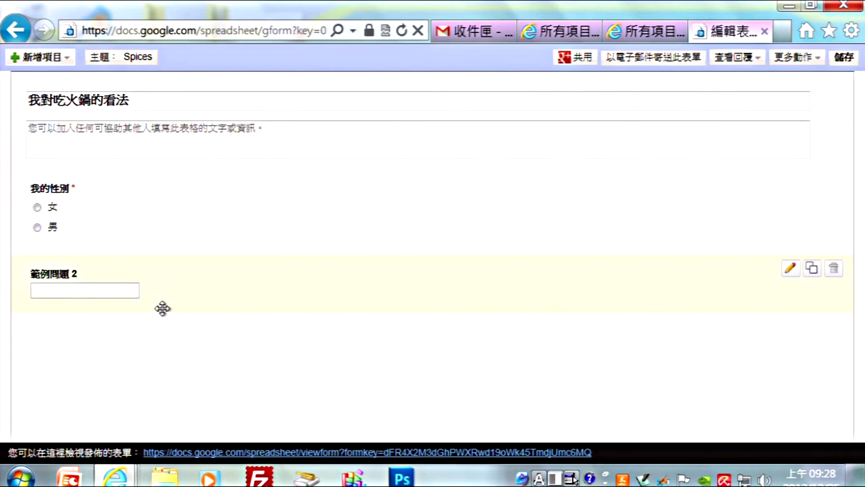
Step: Replace the title of the second sample question with 我喜歡的火鍋料
left_click(70, 298)
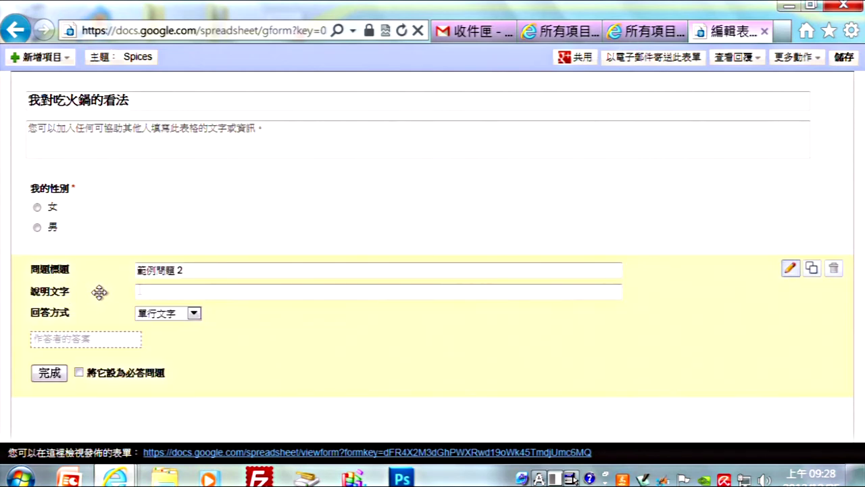
left_click_drag(193, 269, 131, 269)
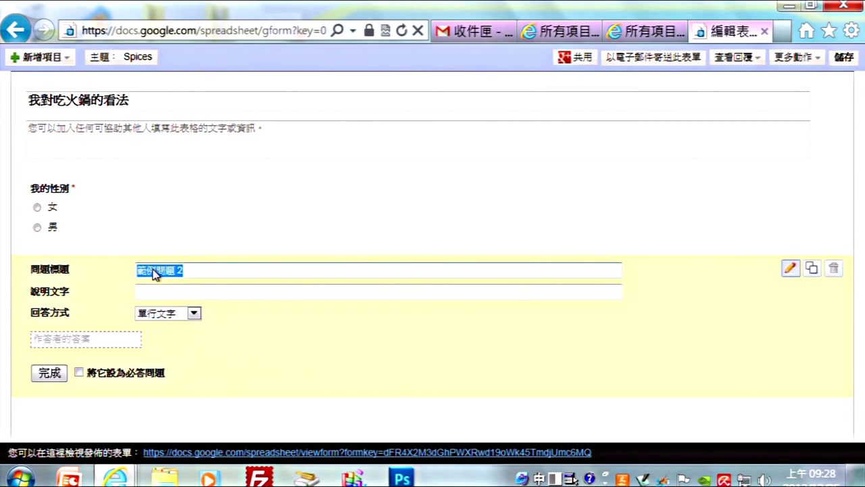
type("ㄨ")
type("我")
type("最")
type("ㄏㄨㄢ")
type("歡的")
type("火")
type("ㄍㄨ鍋料")
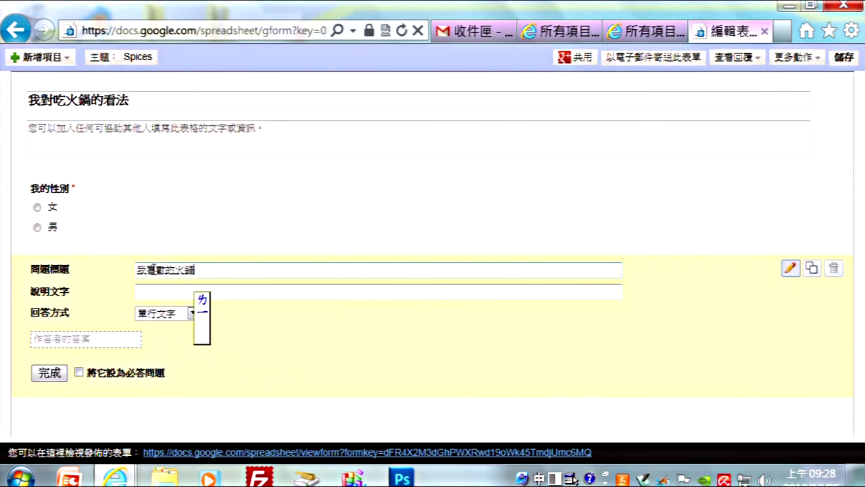
key("Return")
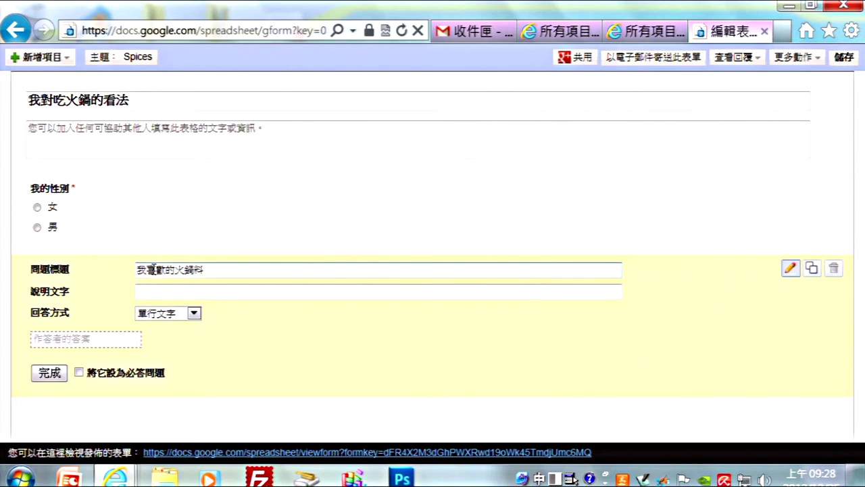
Step: Give the 我喜歡的火鍋料 question the help text 複選 and set its answer type to 核取方塊
left_click(152, 291)
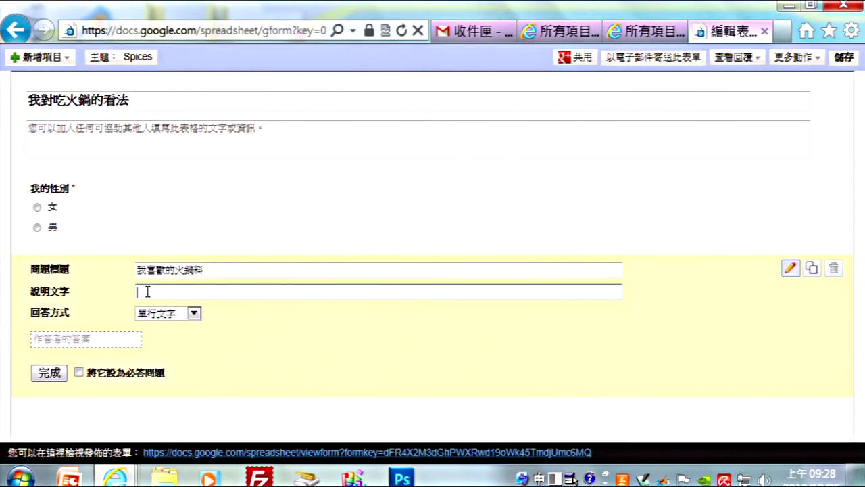
type("複選")
key("Return")
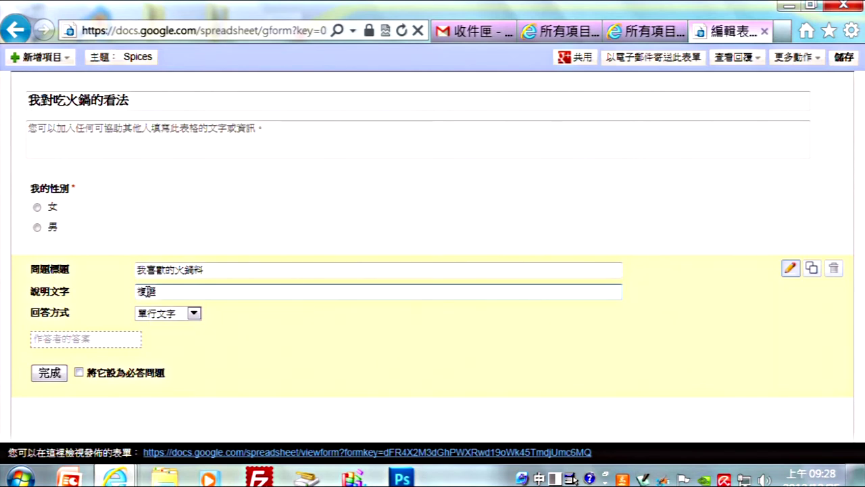
left_click(194, 314)
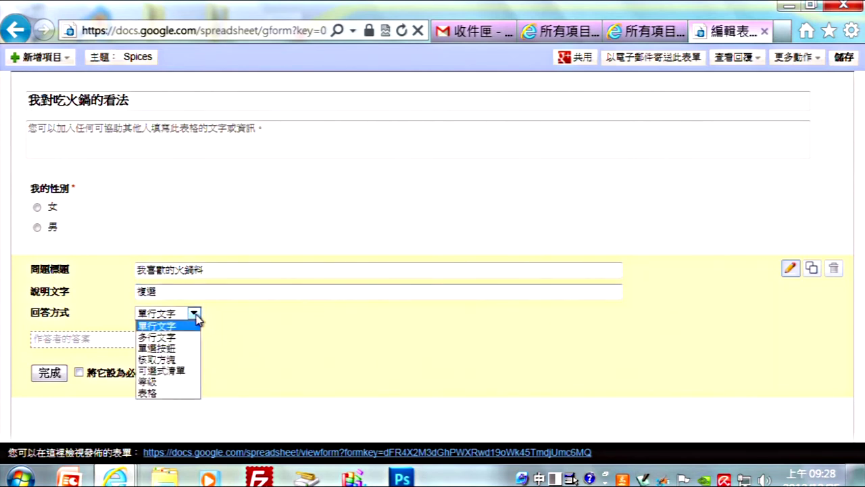
left_click(186, 360)
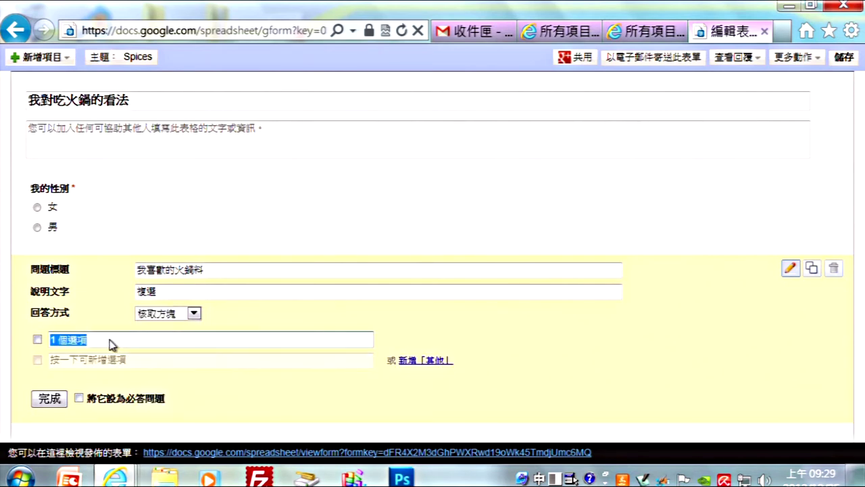
Step: Enter 肉類, 魚丸 and 蝦餃 as the first three options of the 我喜歡的火鍋料 question
type("肉")
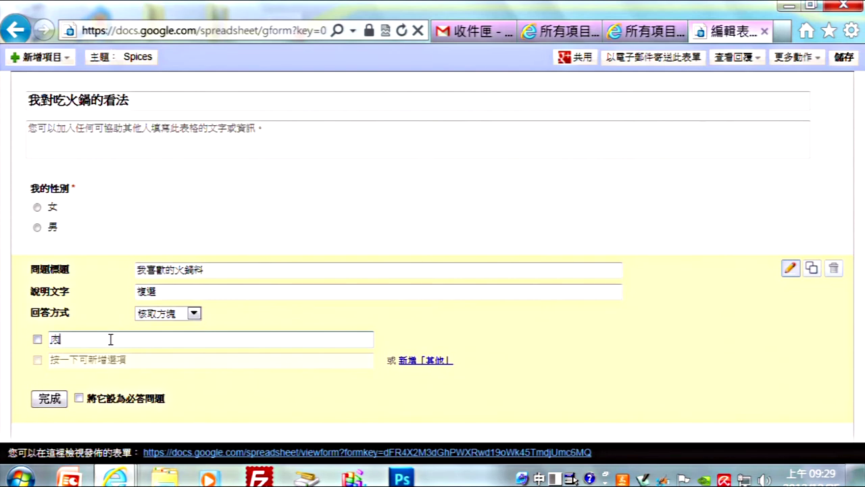
type("類")
left_click(90, 361)
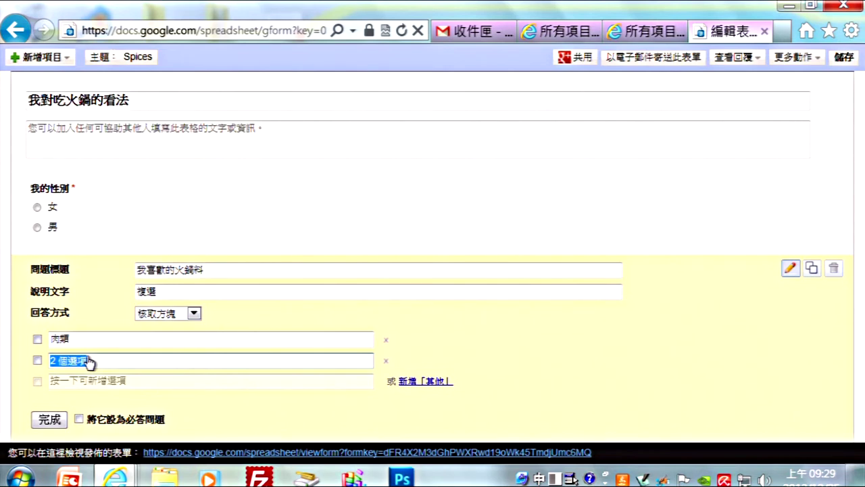
type("魚丸")
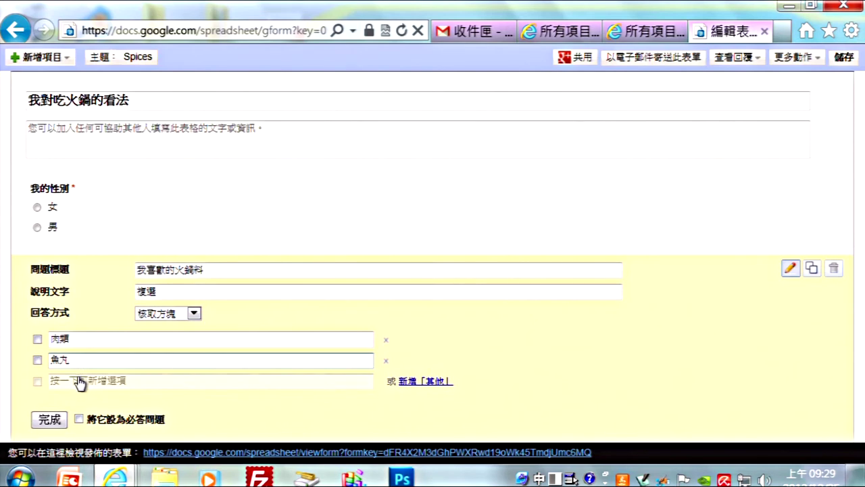
left_click(78, 380)
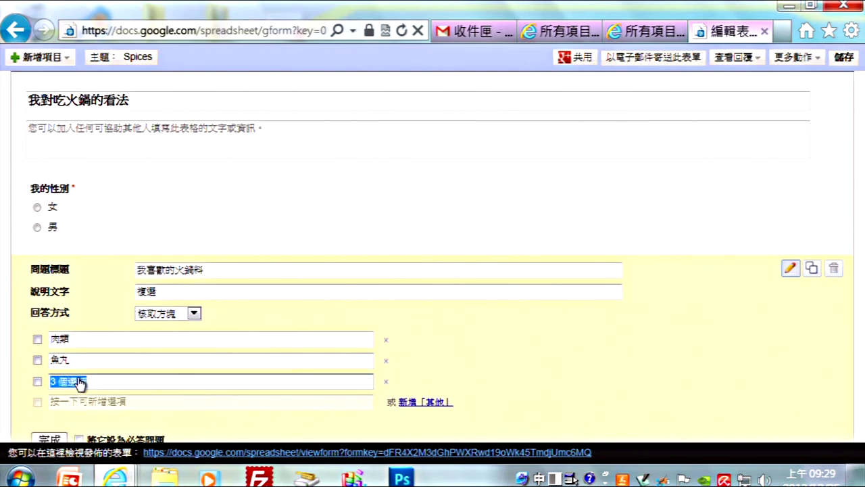
type("ㄒㄧㄚ")
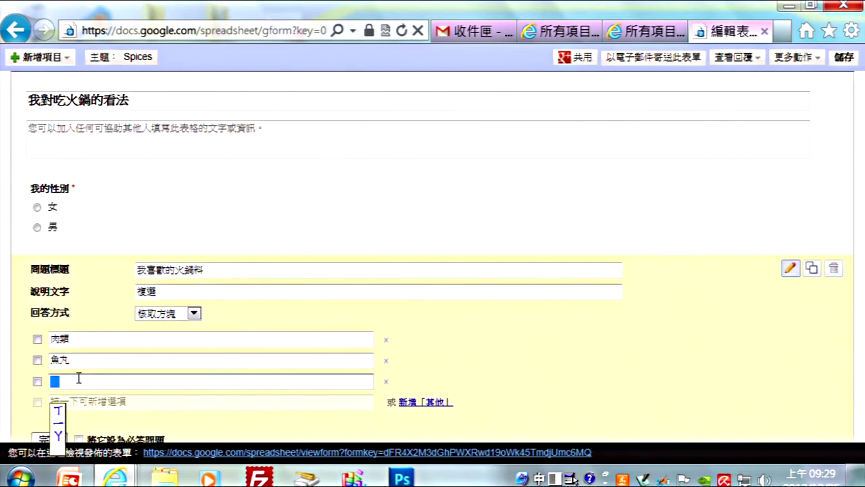
key("space")
type("ㄐㄧ")
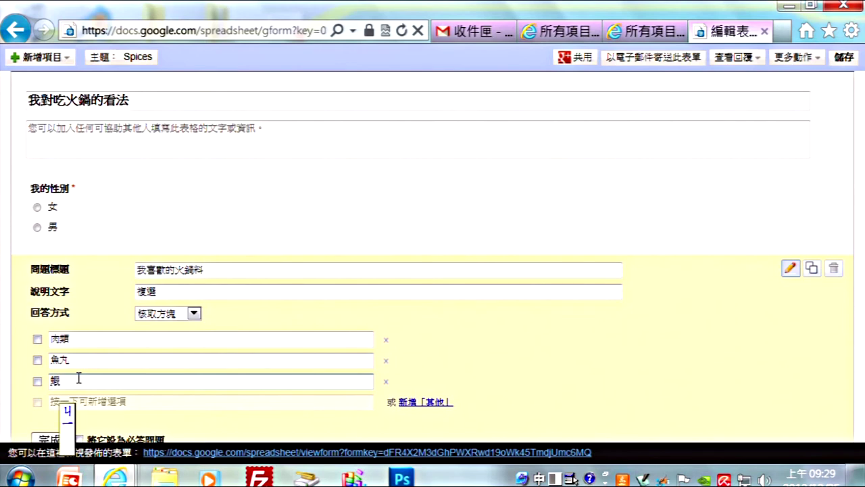
type("ㄠˇ")
key("Return")
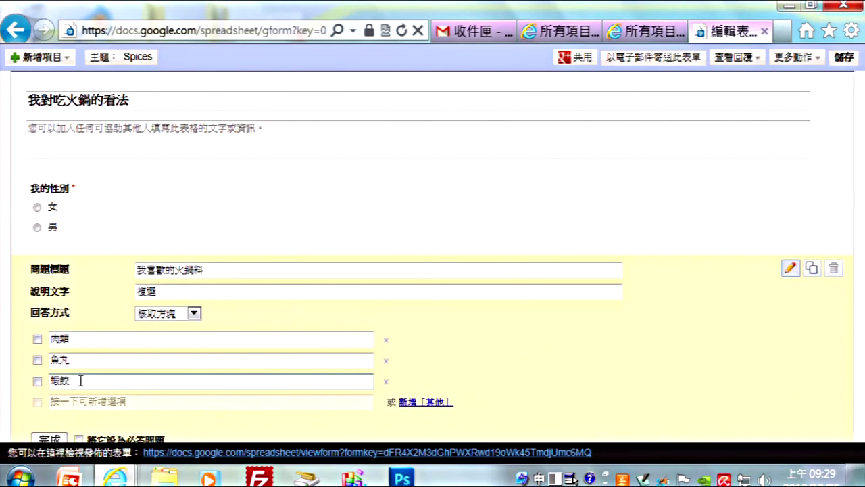
Step: Add 青菜 as the fourth option, plus a free-answer 其他 option
left_click(79, 401)
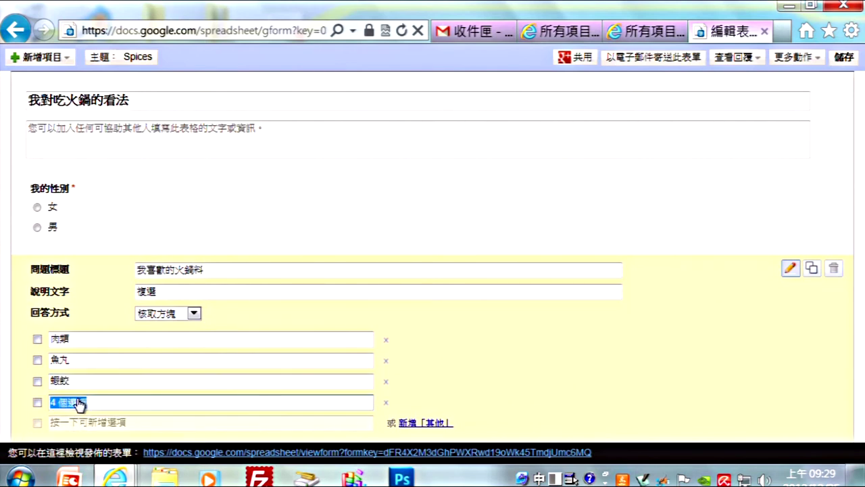
type("ㄑㄧㄥ")
key("space")
key("Return")
type("ㄘㄞˋ")
key("Return")
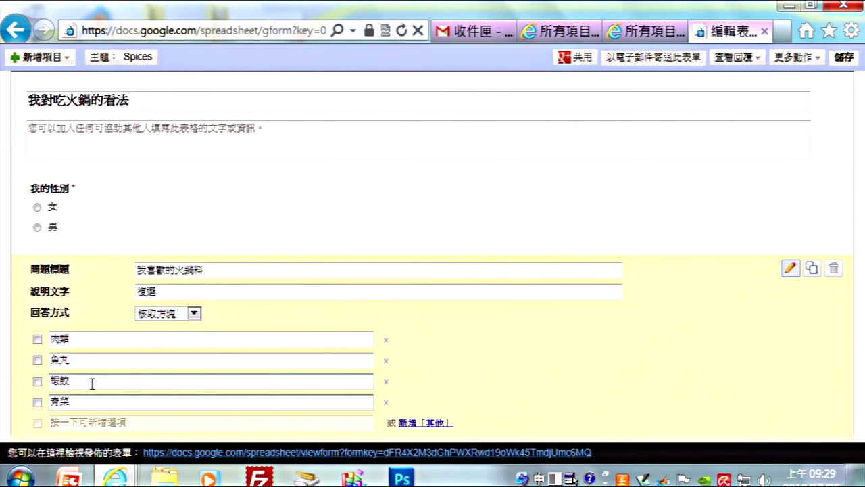
left_click(422, 422)
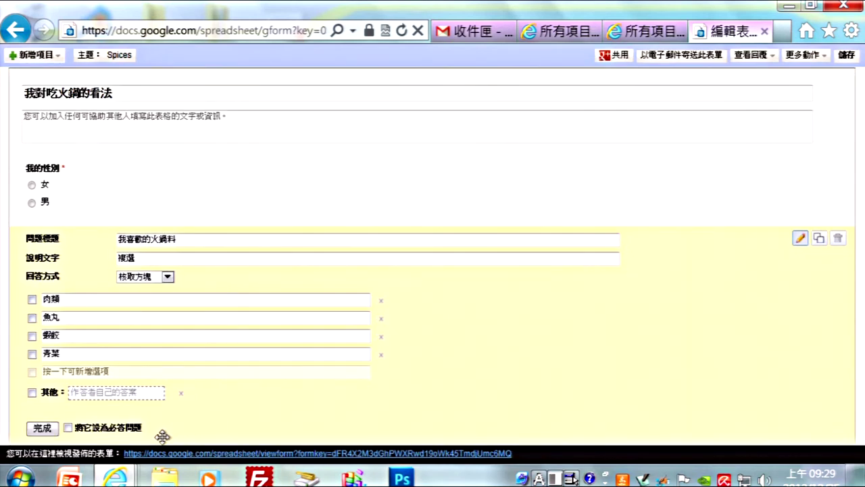
Step: Make the 我喜歡的火鍋料 question required and finish editing it
left_click(68, 428)
left_click(41, 429)
mouse_move(169, 322)
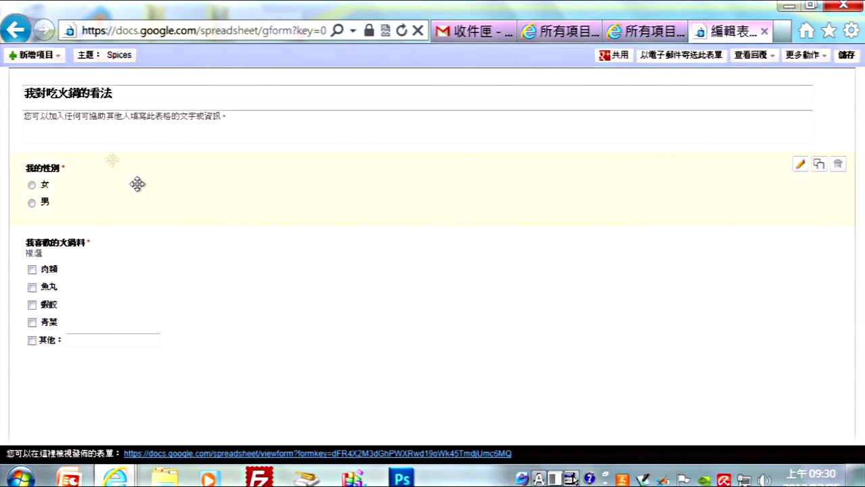
Step: Add a 等級 question titled 我認為吃到飽火鍋前景 to the form
left_click(41, 58)
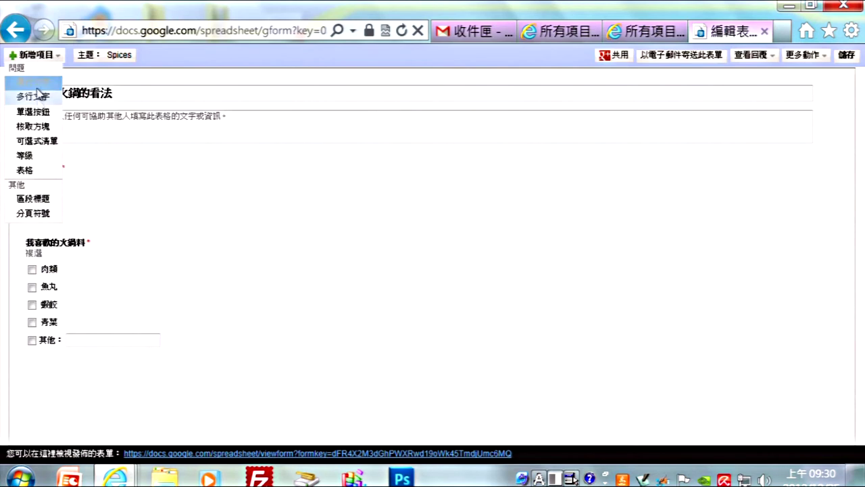
left_click(37, 161)
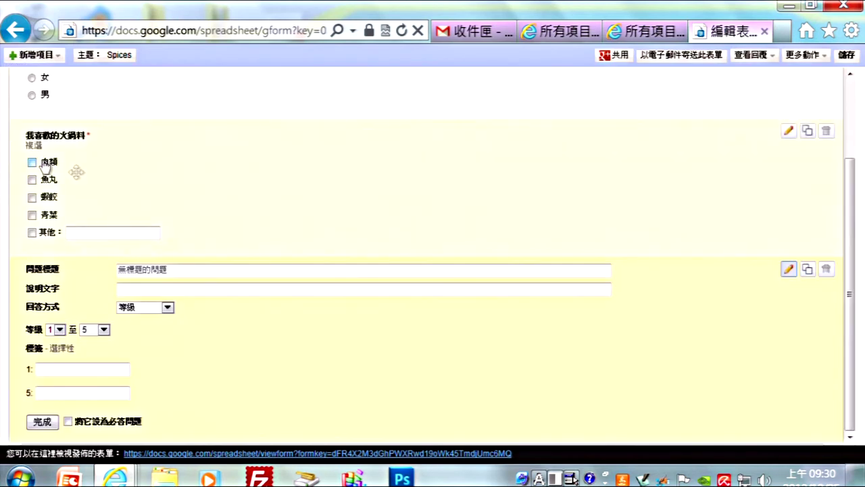
left_click(187, 271)
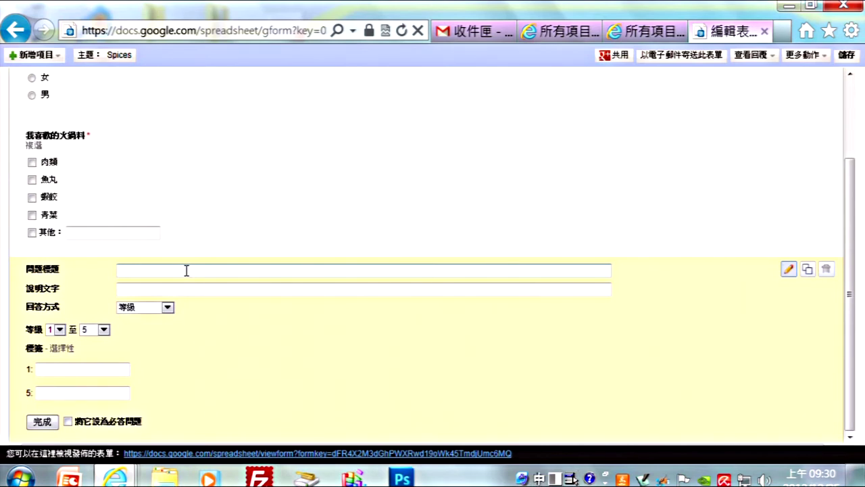
scroll(187, 271, "up", 3, "ctrl")
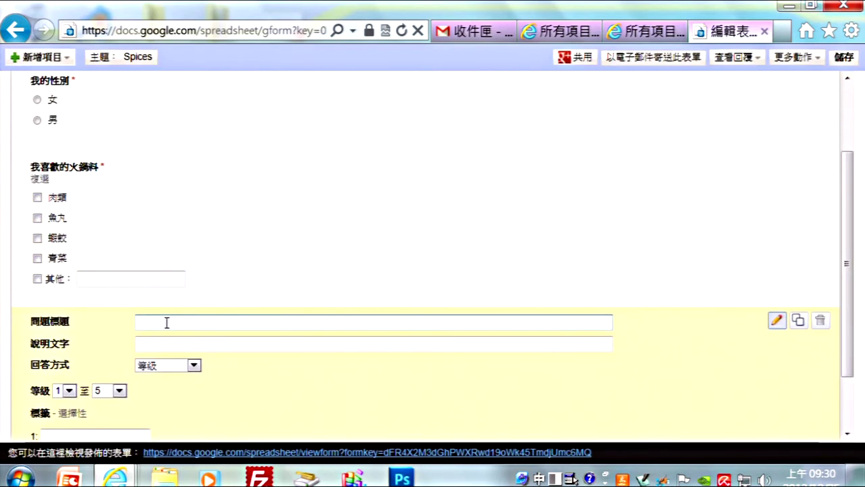
type("我")
type("的")
type("為")
type("何")
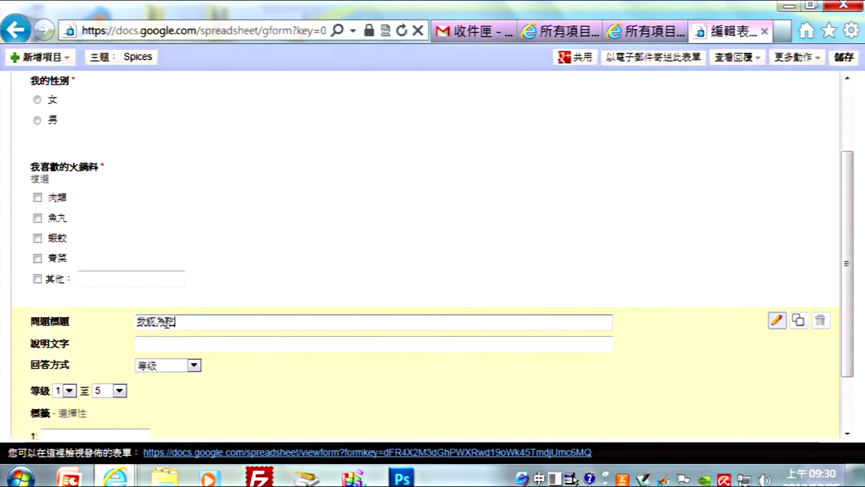
type("到")
type("1")
type("部")
type("火")
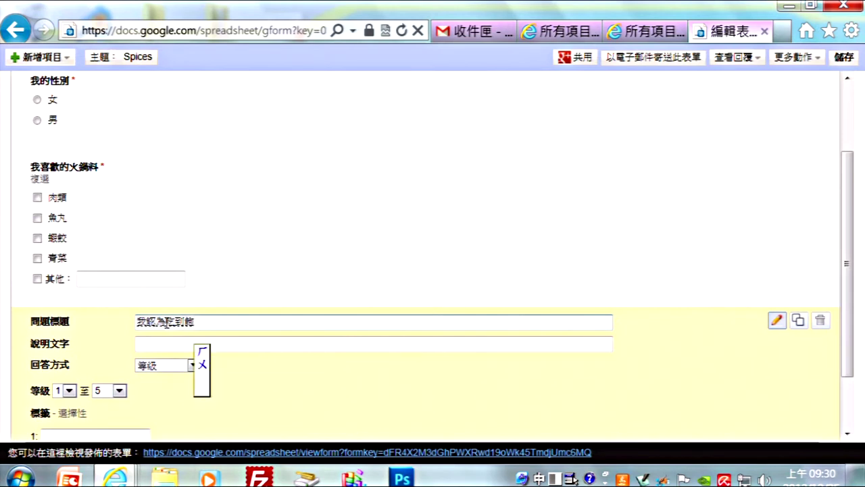
type("鍋")
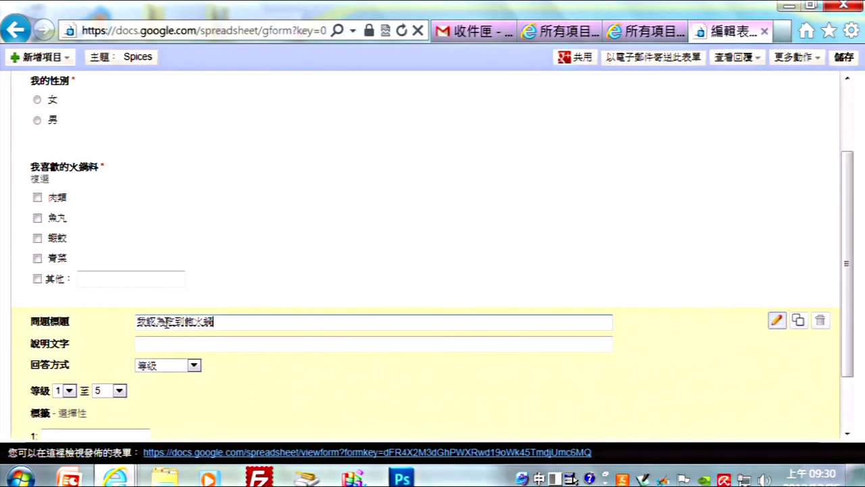
type("ㄑㄧ")
type("前")
type("ㄐㄧ")
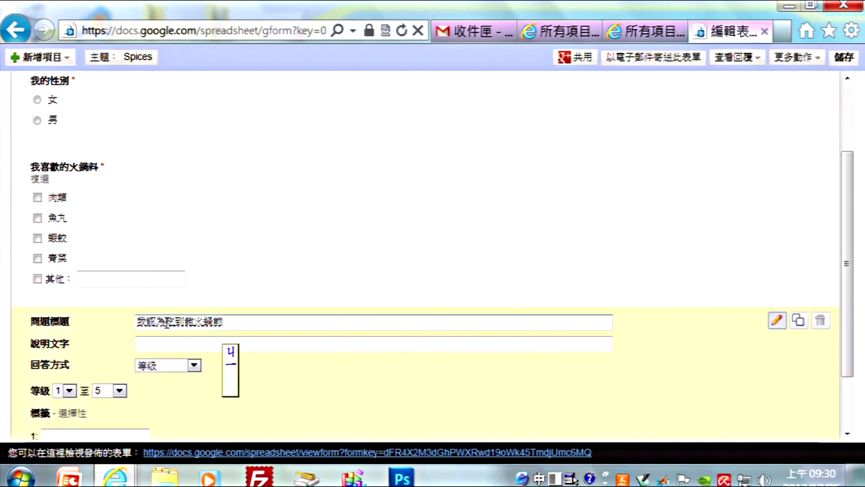
type("景")
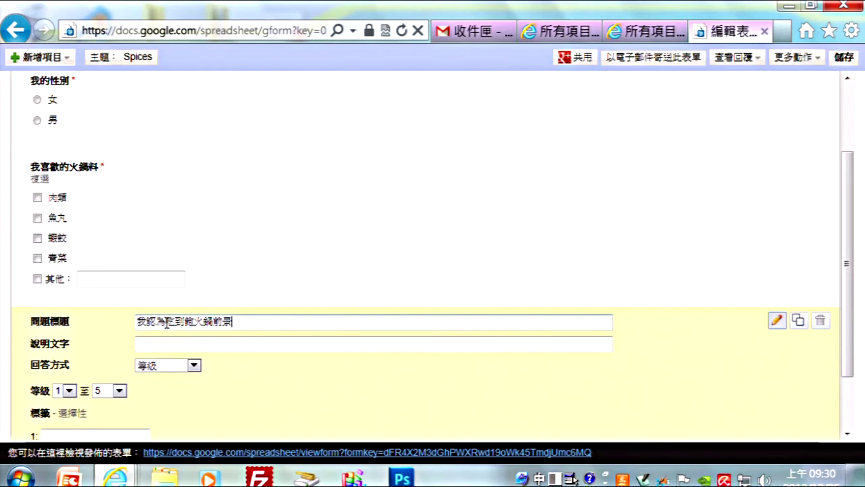
Step: Enter 1分最低，10分最高 as the help text of the 我認為吃到飽火鍋前景 question
left_click(157, 344)
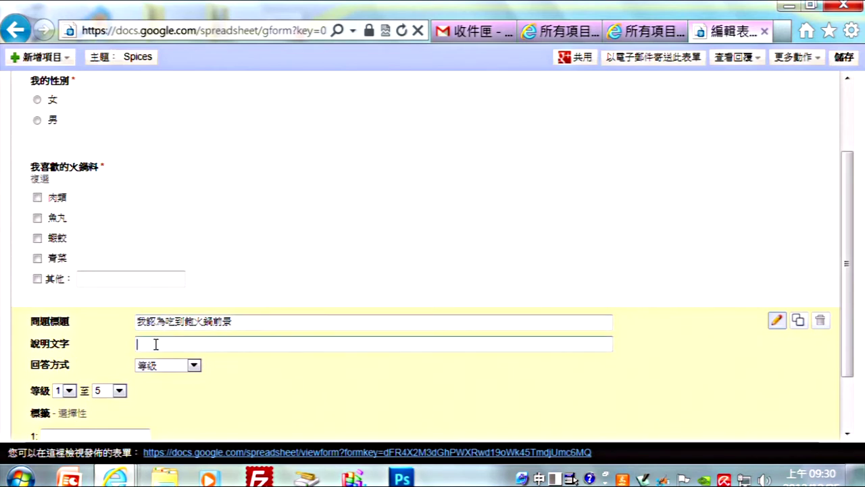
type("1")
type("分")
type("數")
type("低")
type("：10")
type("分")
type("最")
type("高")
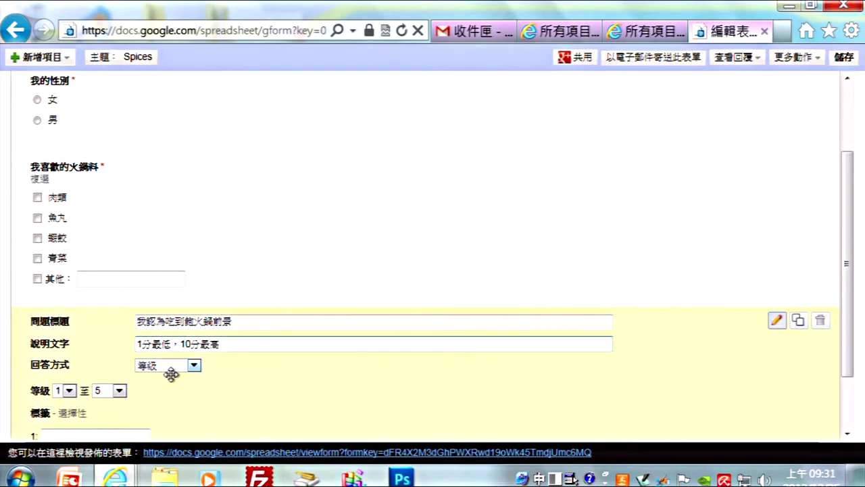
Step: Set the question's scale to end at 10 and finish it as a required question
left_click(120, 392)
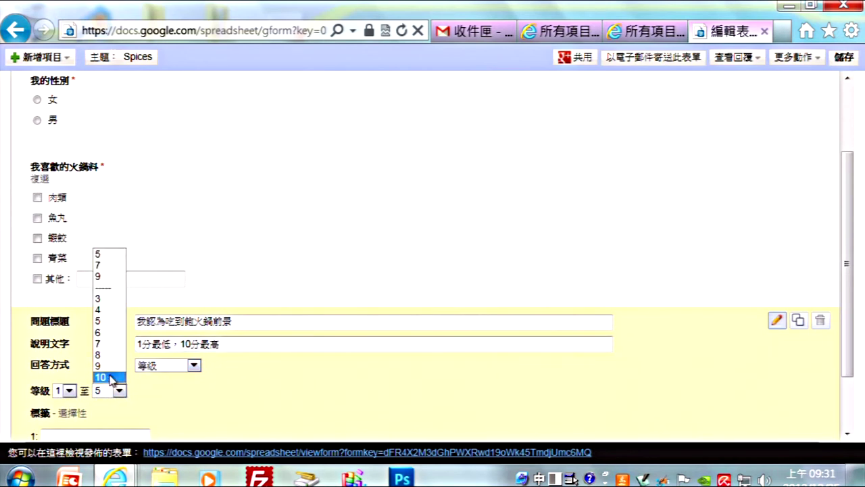
left_click(104, 377)
left_click(167, 399)
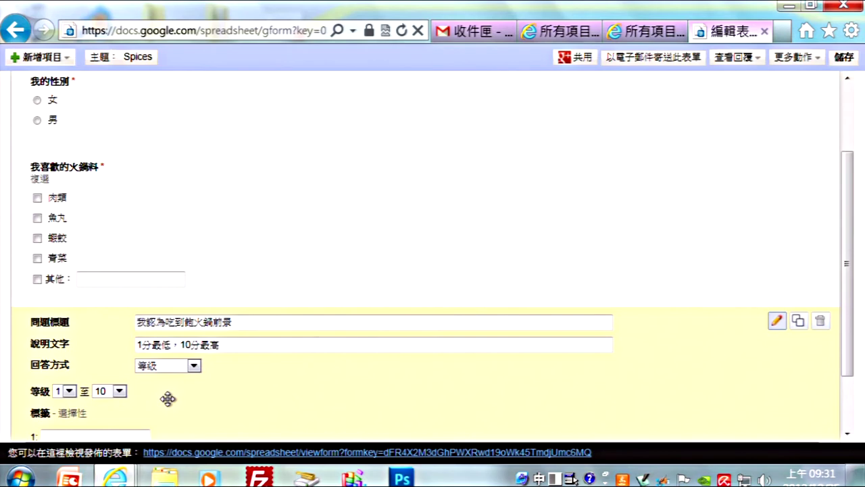
scroll(168, 399, "down", 3)
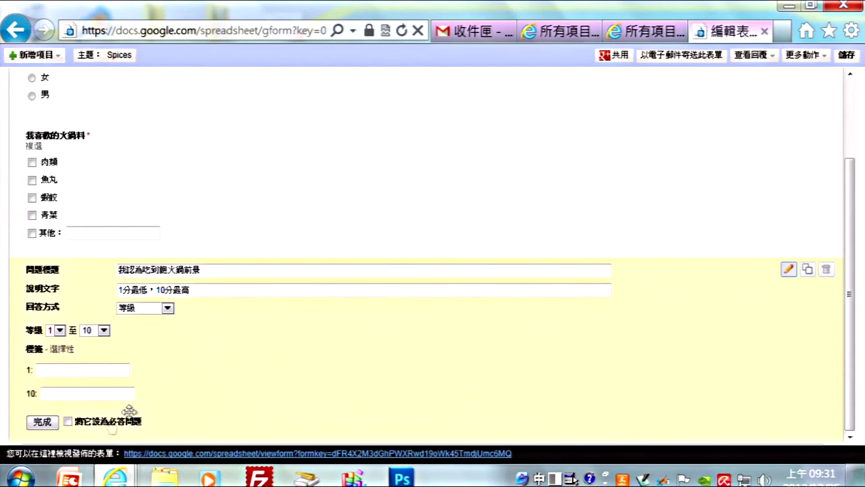
left_click(68, 421)
left_click(42, 422)
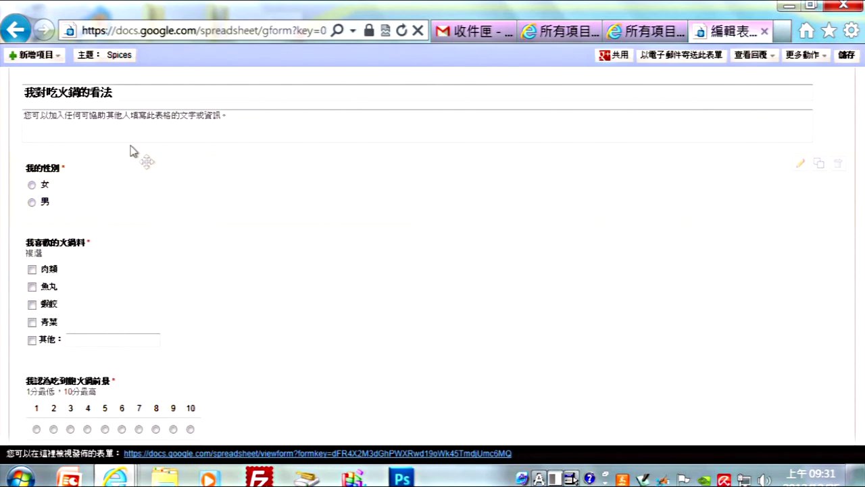
Step: Add a 表格 question to the form and label its first column 非常不同意
left_click(55, 59)
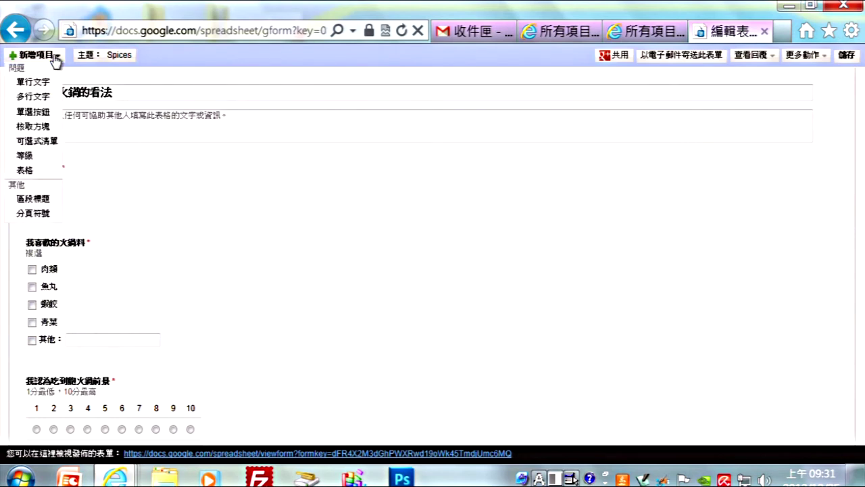
left_click(33, 170)
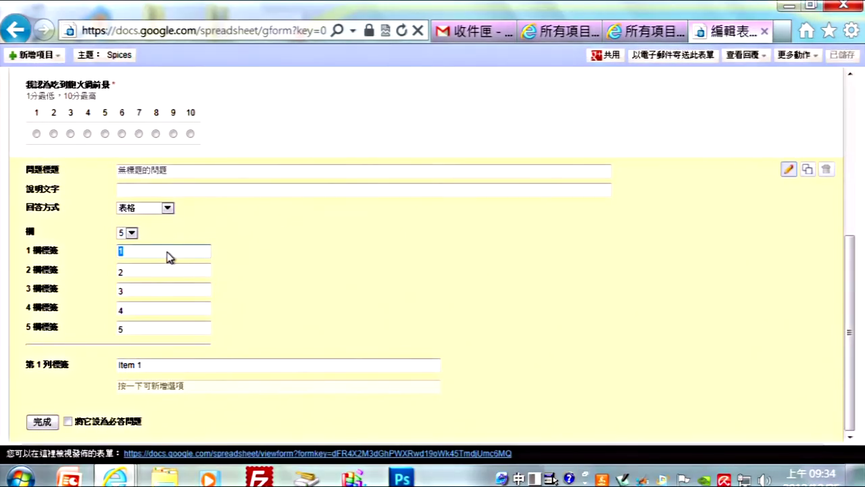
left_click(122, 251)
double_click(121, 250)
type("ㄈ")
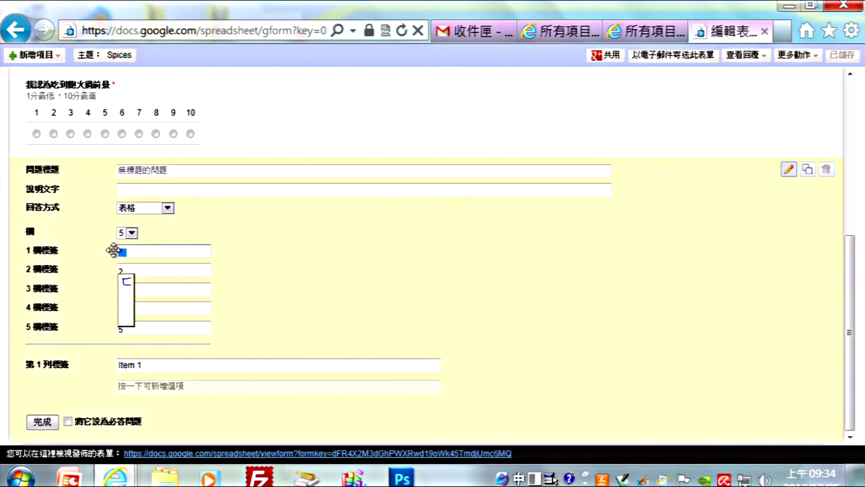
type("ㄣˇㄔㄤˊㄅㄨˋㄊㄨㄥˊㄧˋ")
key("Return")
Step: Label the second column of the 表格 question 不同意 and the third column 普通
left_click_drag(162, 250, 119, 292)
type("不同意")
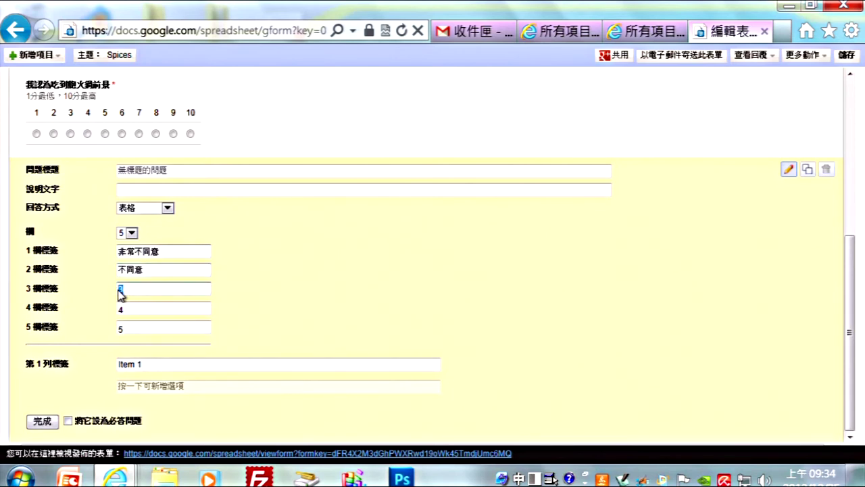
type("普通")
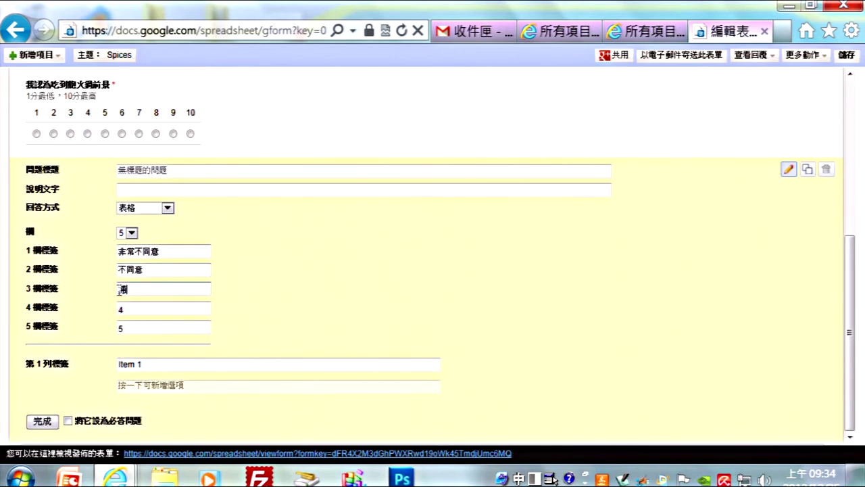
key("Down")
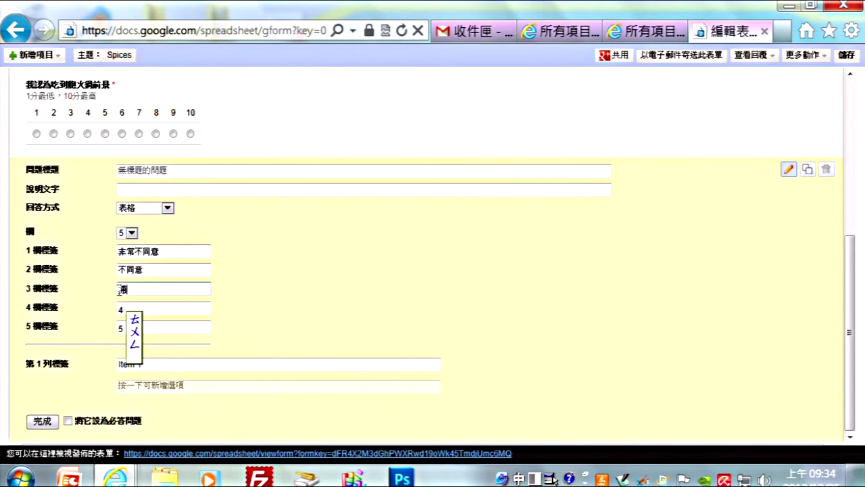
key("Return")
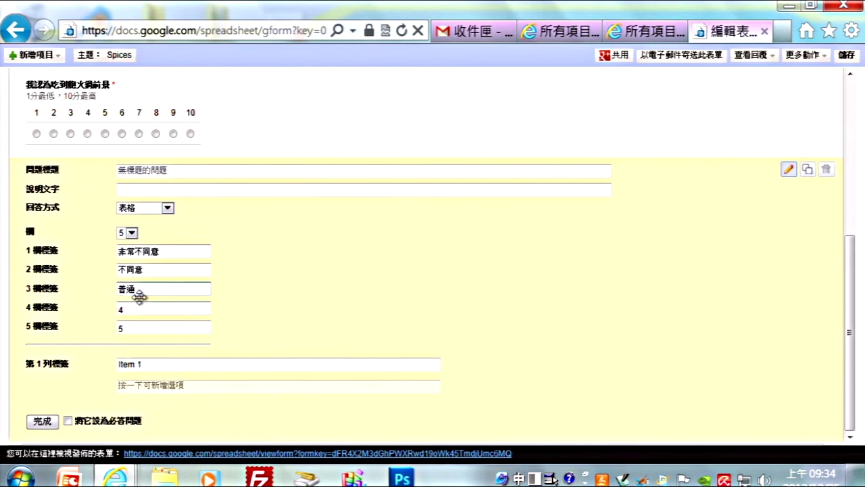
Step: Copy 同意 from the second column's label and use it as the fourth column's label
left_click_drag(139, 271, 132, 272)
key("ctrl+c")
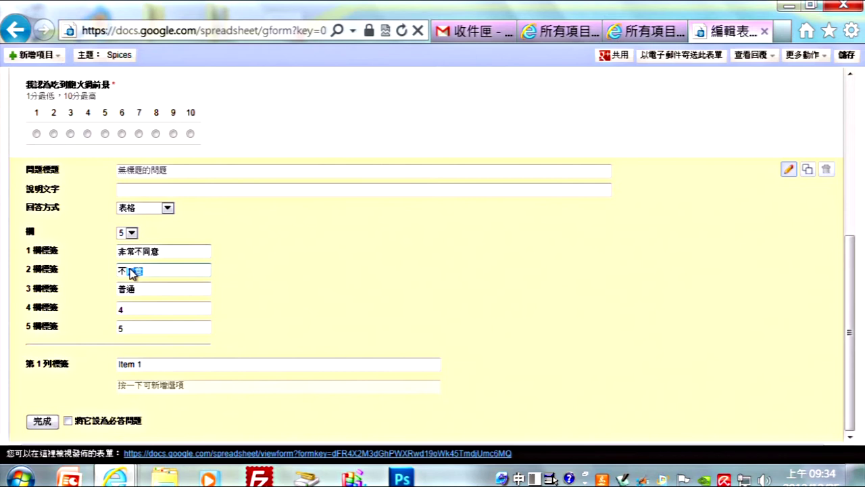
left_click(120, 310)
key("BackSpace")
key("ctrl+v")
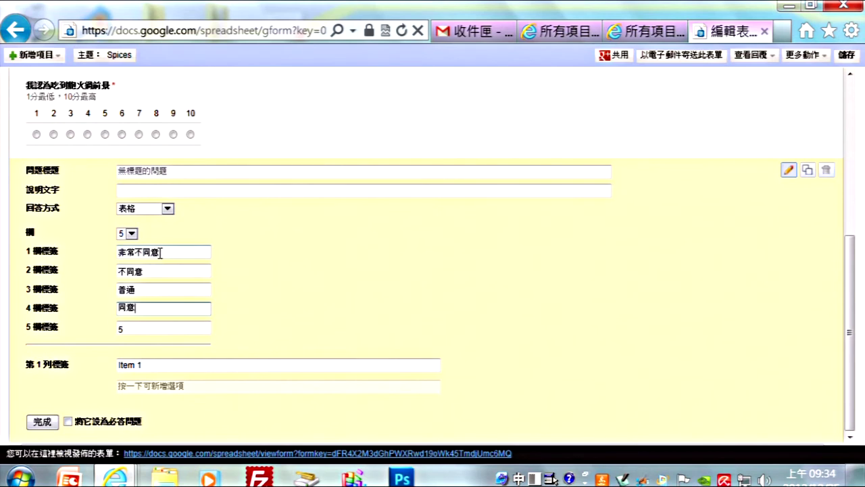
Step: Copy the first column's label into the fifth column and shorten it to 非常同意
left_click_drag(160, 251, 121, 251)
key("ctrl+c")
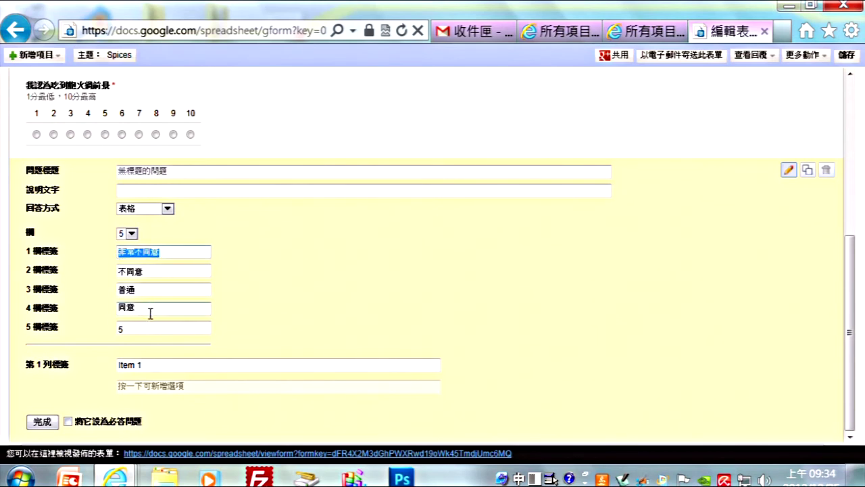
left_click_drag(135, 327, 115, 327)
key("ctrl+v")
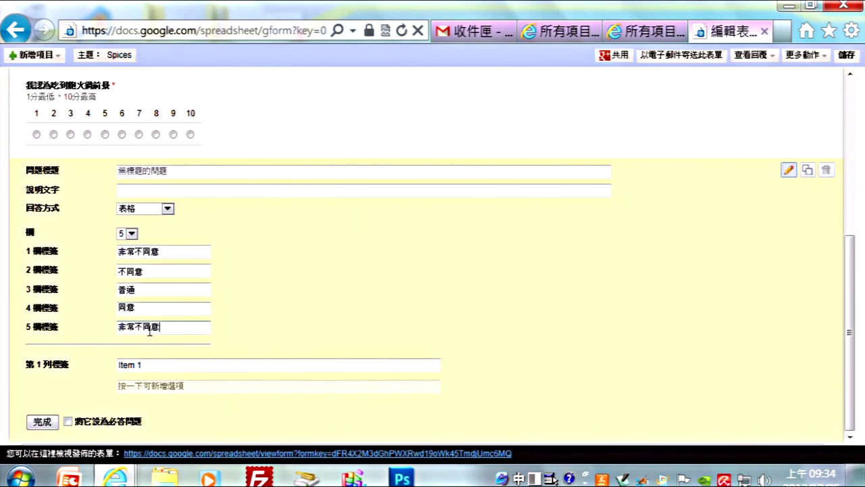
left_click(141, 326)
key("BackSpace")
Step: Title the 表格 question 我對火鍋愛好
left_click(164, 171)
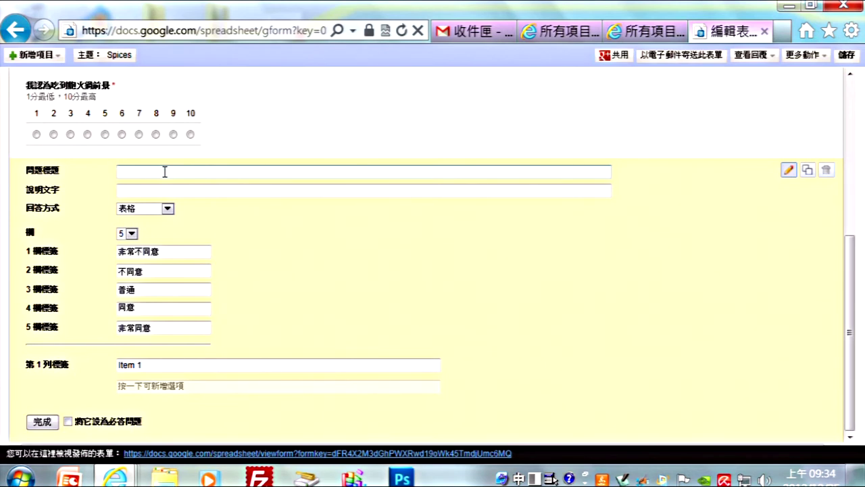
type("我對")
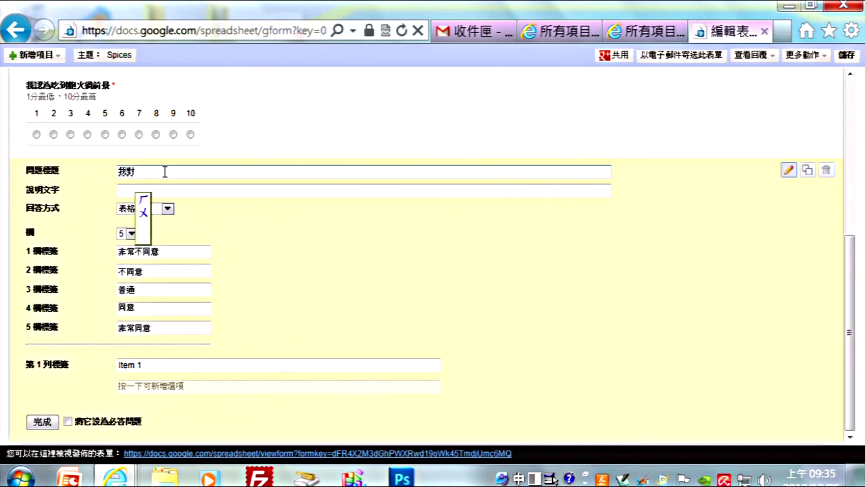
type("火果")
key("BackSpace")
type("鍋")
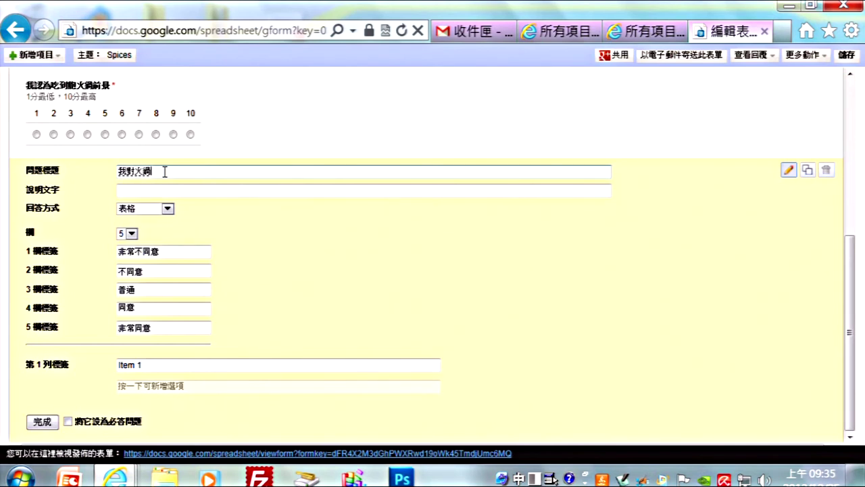
type("喜愛")
key("BackSpace")
key("BackSpace")
type("cl3cl")
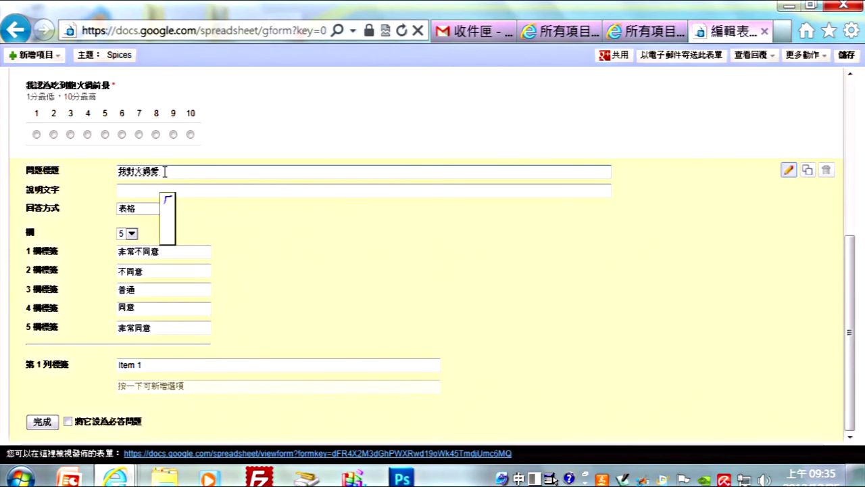
type("3")
key("Return")
Step: Label the first row of the 我對火鍋愛好 question 我喜歡火鍋
left_click(145, 363)
left_click_drag(146, 365, 118, 367)
type("我喜")
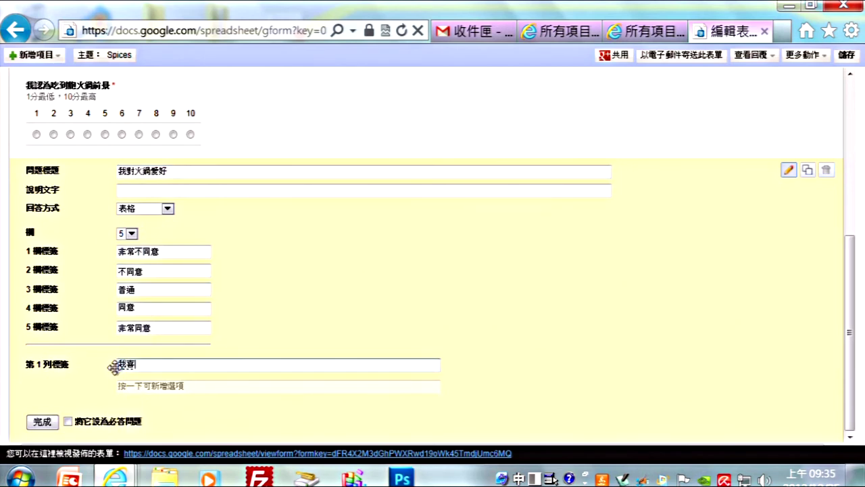
type("歡火鍋")
key("Return")
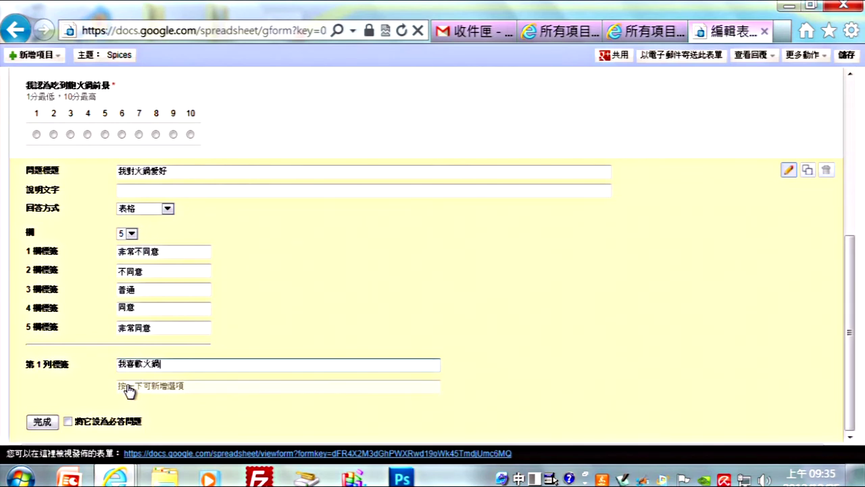
Step: Add a second row labelled 火鍋很養生 to the 我對火鍋愛好 question
left_click(128, 389)
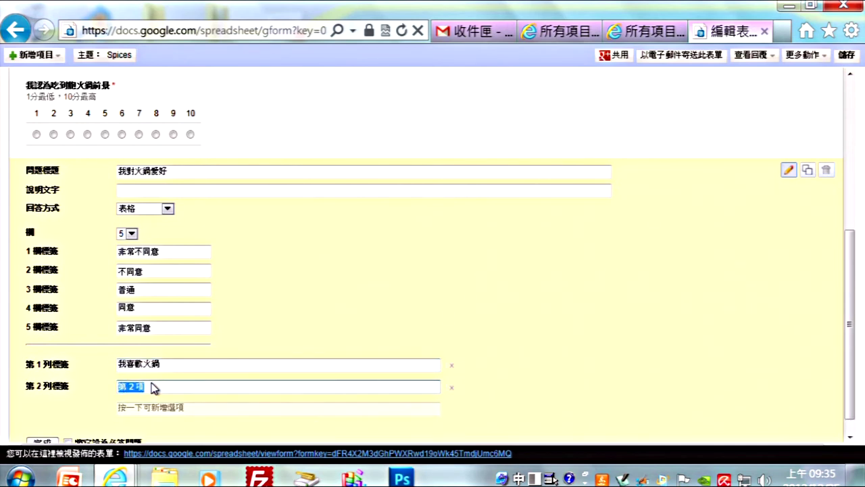
type("火")
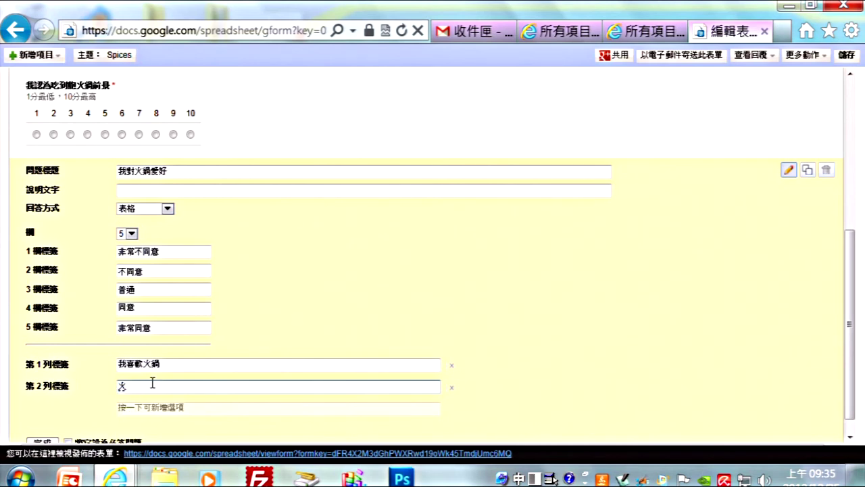
type("鍋鍋")
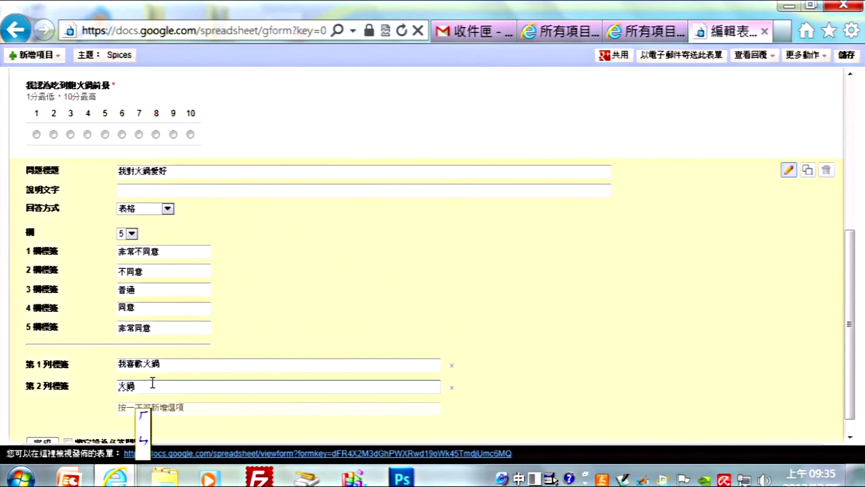
type("癢")
type("生")
key("Return")
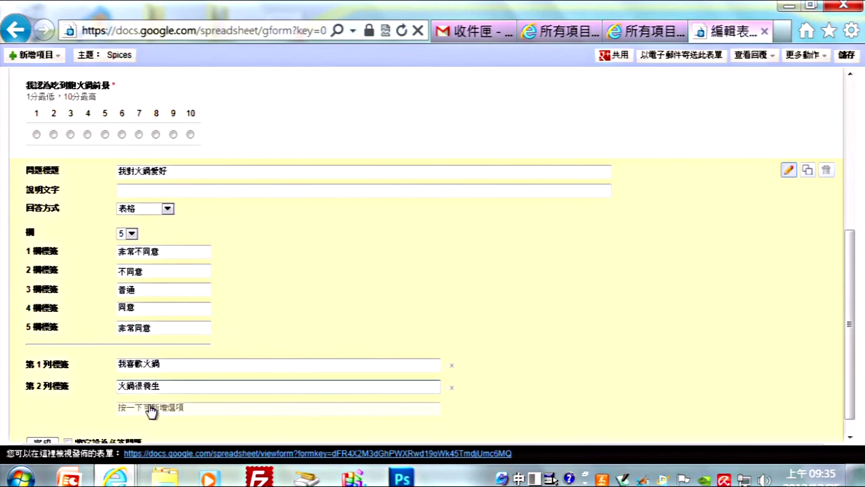
Step: Add a third row labelled 夏天我照吃火鍋 to the 我對火鍋愛好 question
left_click(151, 408)
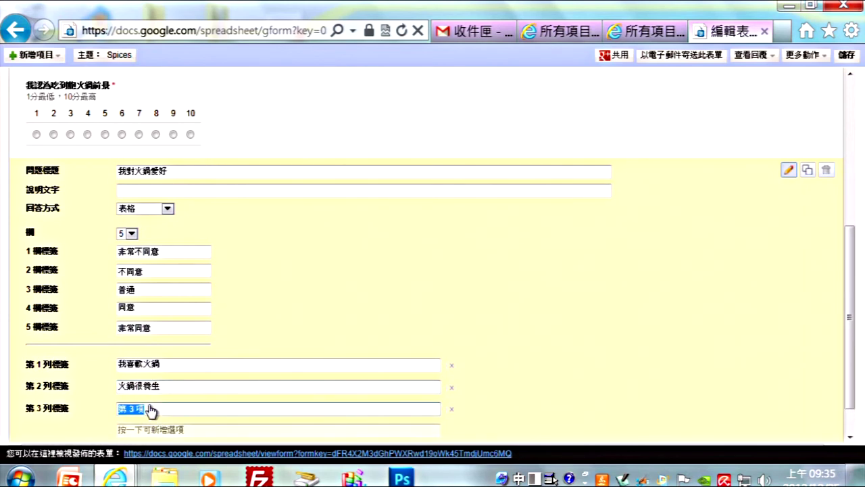
type("下")
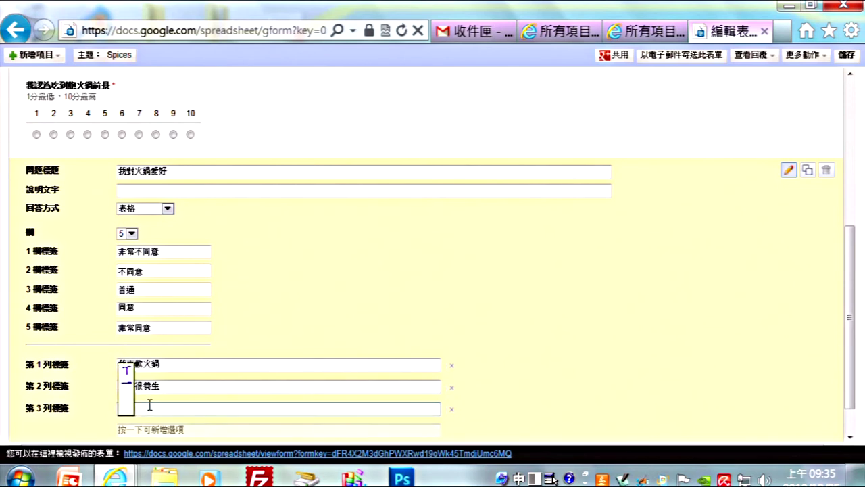
type("天")
type("熱")
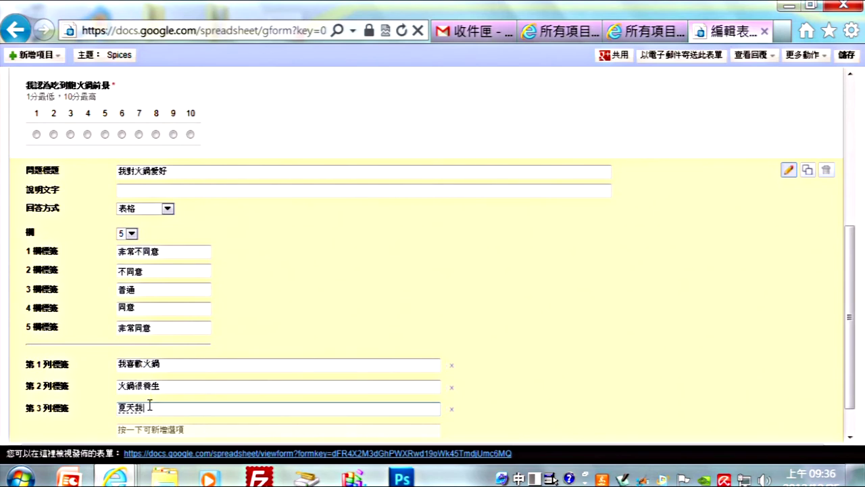
type("愛")
type("吃")
type("火")
type("鍋")
key("Return")
Step: Make the 我對火鍋愛好 question required and finish editing it
scroll(226, 351, "down", 1)
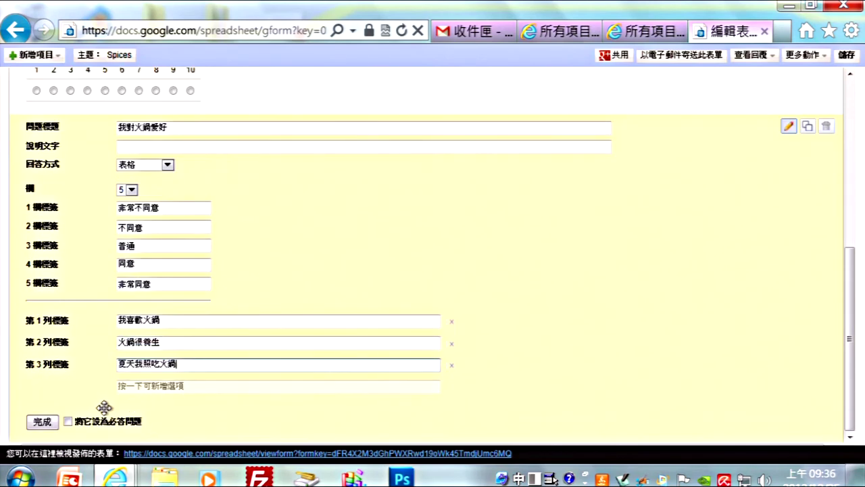
left_click(68, 421)
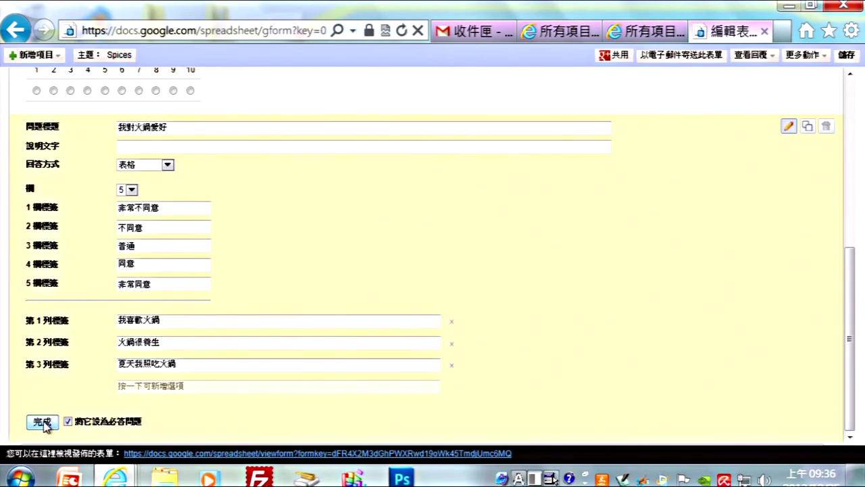
left_click(43, 423)
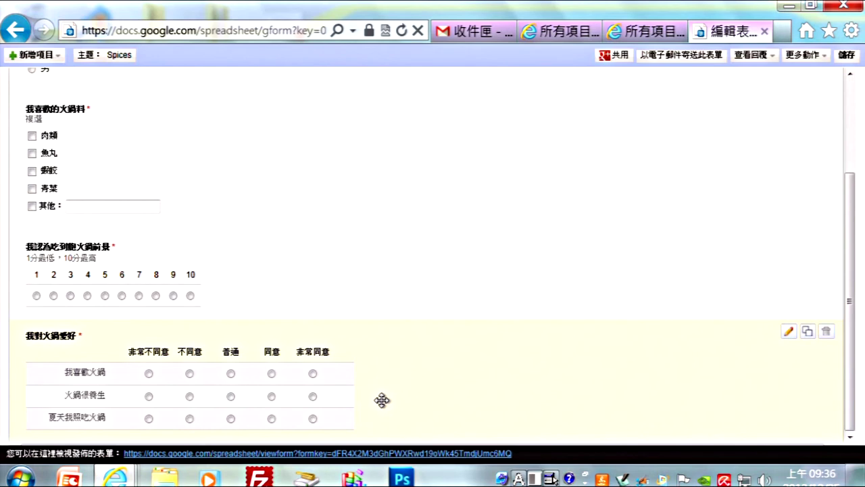
Step: Open the published form and look through its theme and all its questions
left_click(288, 454)
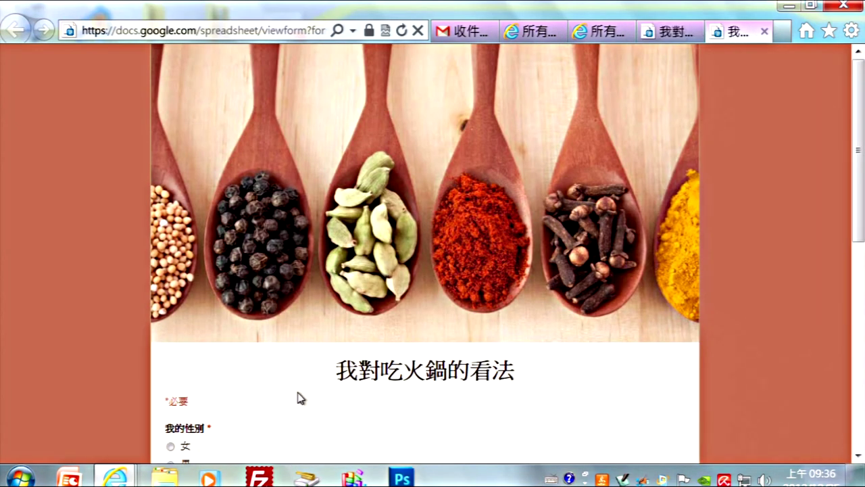
scroll(301, 398, "down", 1)
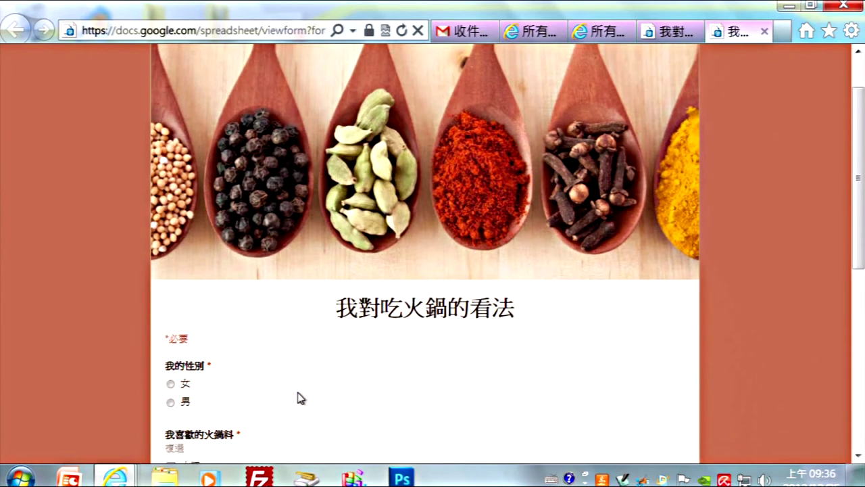
scroll(301, 398, "down", 2)
scroll(326, 352, "down", 1)
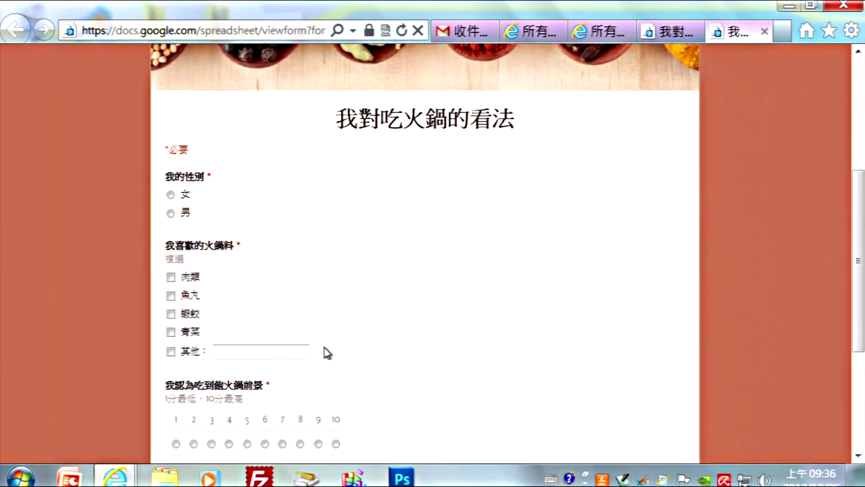
scroll(326, 352, "down", 2)
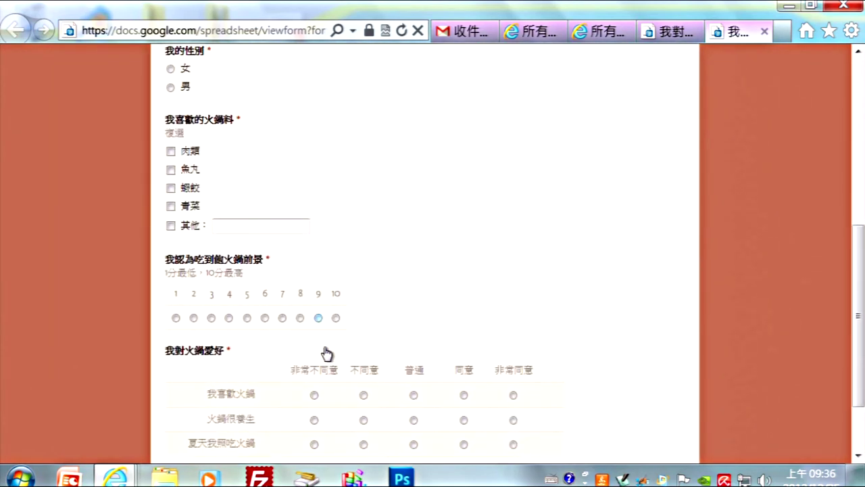
scroll(327, 352, "down", 2)
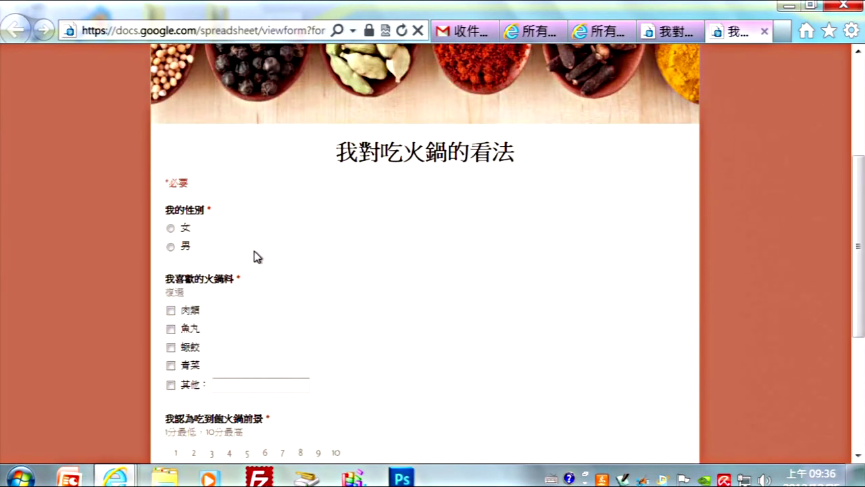
Step: Tick 肉類, 魚丸 and 蝦餃 under 我喜歡的火鍋料 and choose 女 for 我的性別 in the published form
left_click(171, 246)
scroll(209, 317, "down", 1)
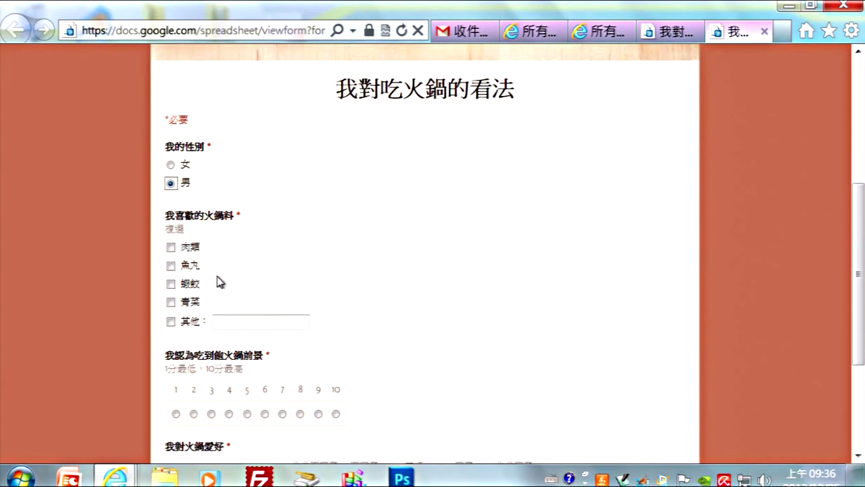
left_click(171, 248)
left_click(171, 265)
left_click(171, 284)
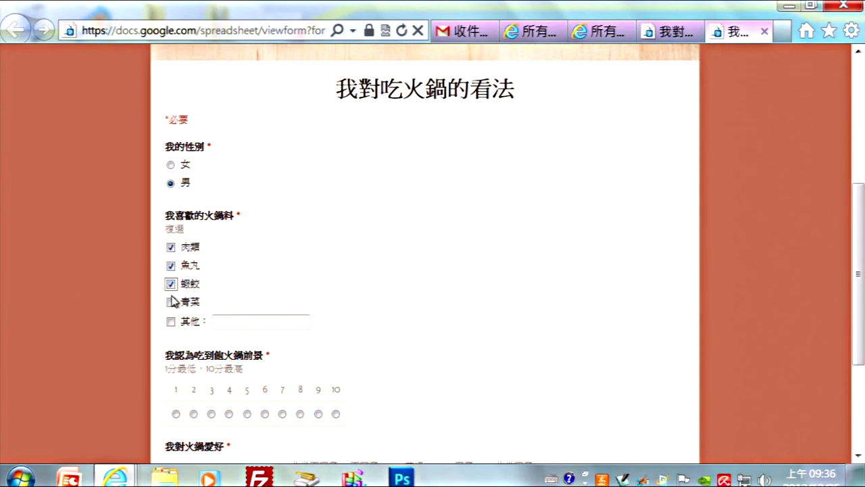
left_click(170, 166)
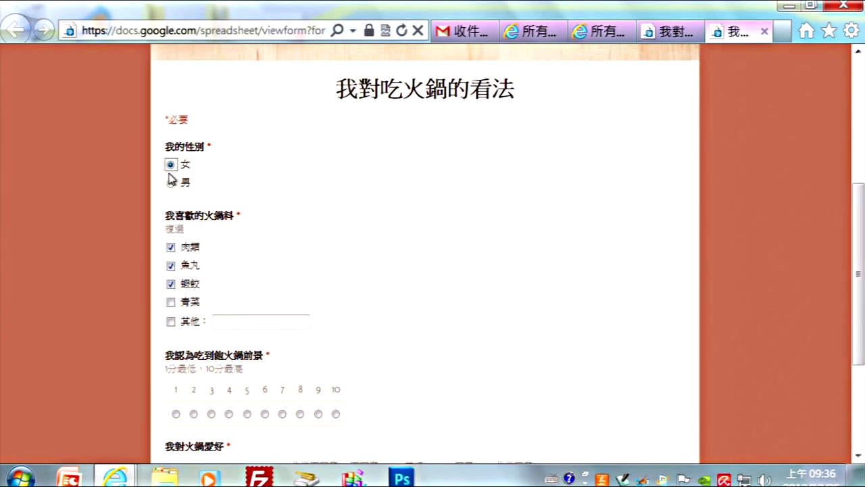
Step: Change 我的性別 to 男 and tick 其他 under 我喜歡的火鍋料 with the answer 海鮮
left_click(171, 183)
left_click(170, 322)
left_click(223, 319)
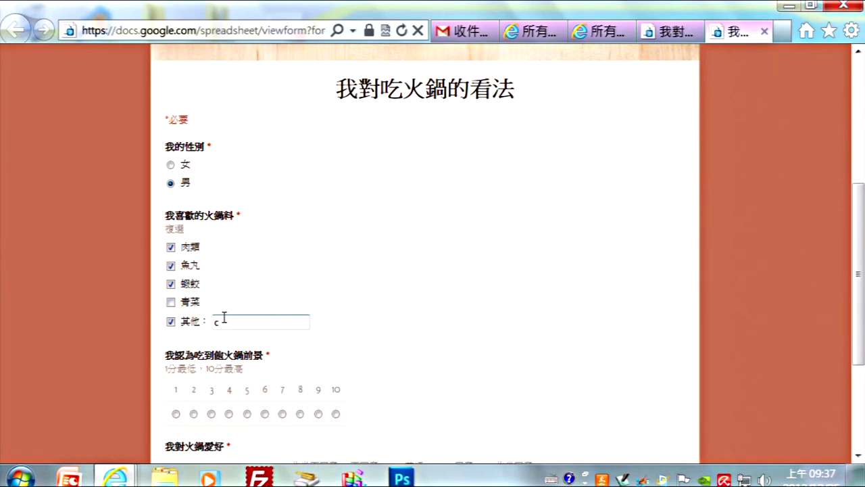
key("BackSpace")
key("ctrl+space")
type("c")
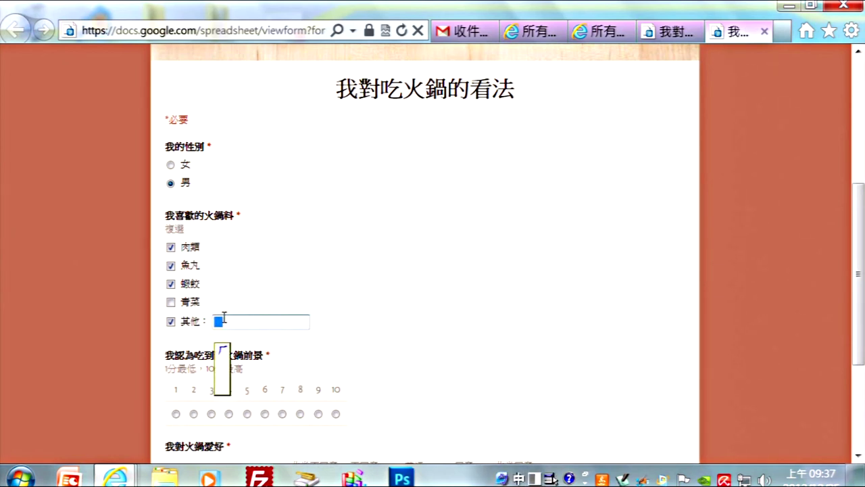
type("海")
key("Down")
key("Return")
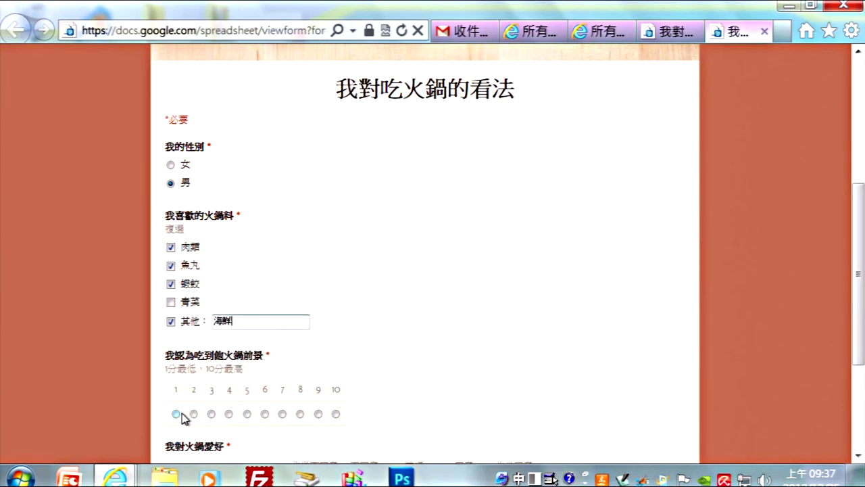
Step: Rate 我認為吃到飽火鍋前景 as 9 and answer the 我對火鍋愛好 rows with 非常同意, 普通 and 不同意 in order
left_click(337, 415)
scroll(373, 396, "down", 3)
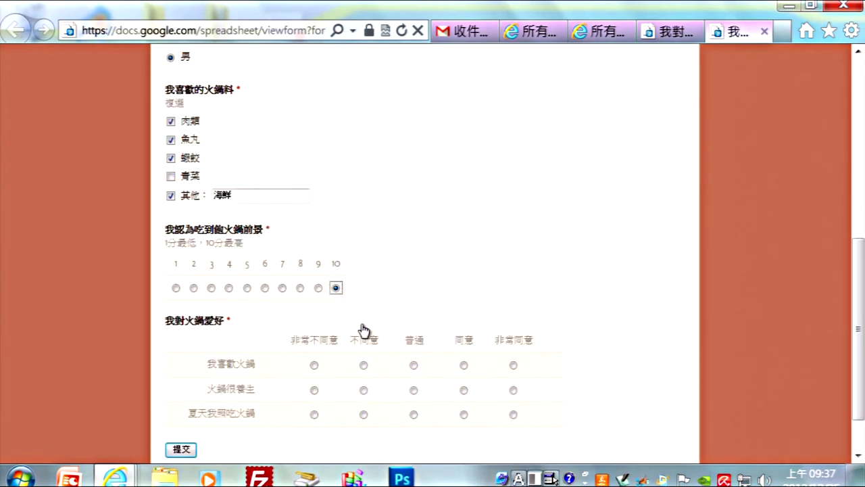
left_click(319, 289)
scroll(373, 284, "down", 2)
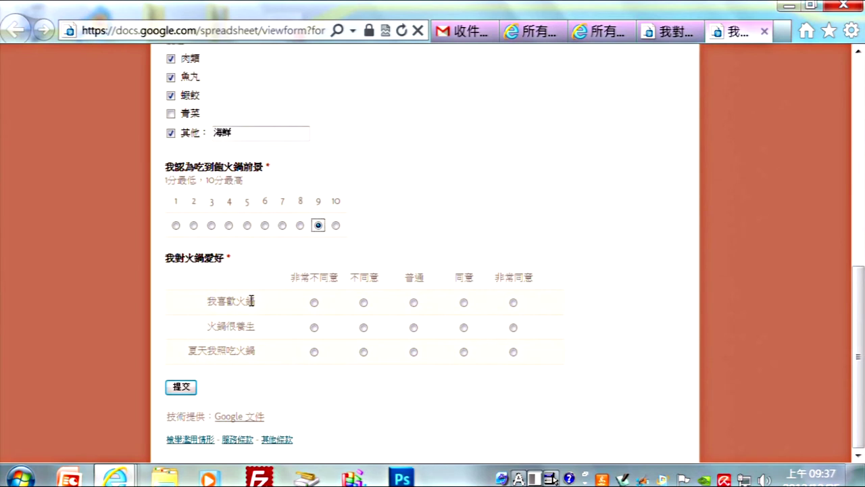
left_click(513, 302)
left_click(414, 329)
left_click(363, 353)
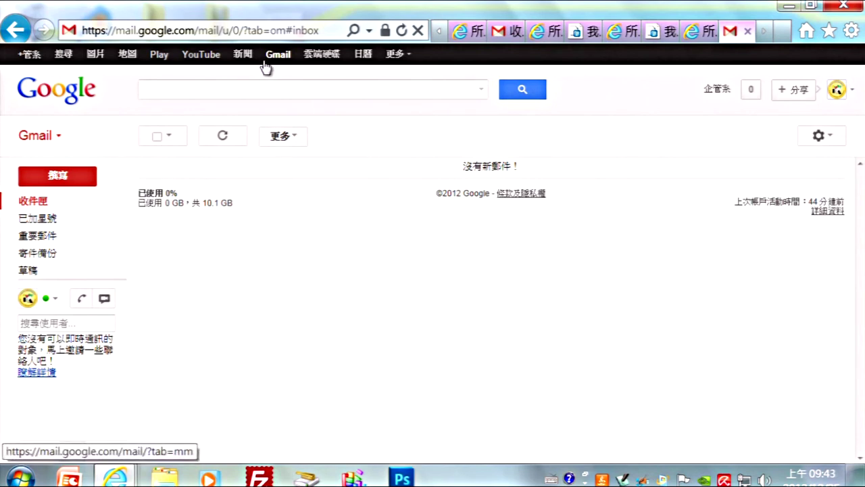
Step: Open the 我對吃火鍋的看法 response spreadsheet from Google Drive and show the form's response summary
left_click(327, 59)
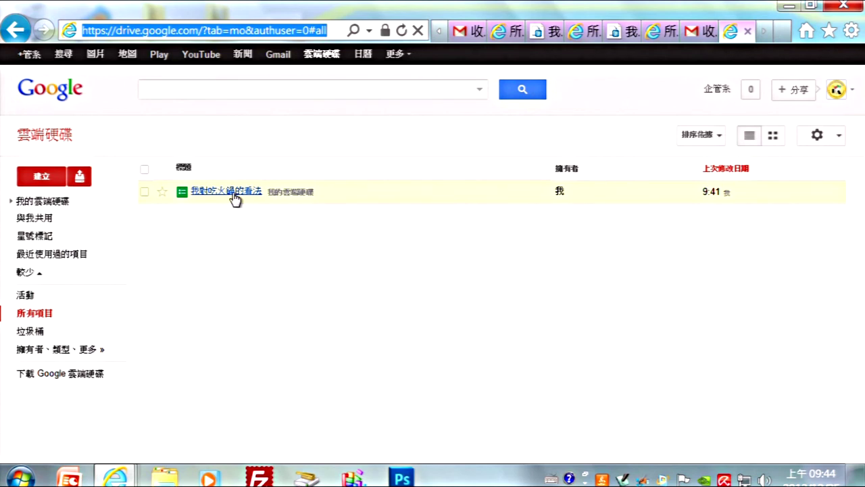
left_click(234, 195)
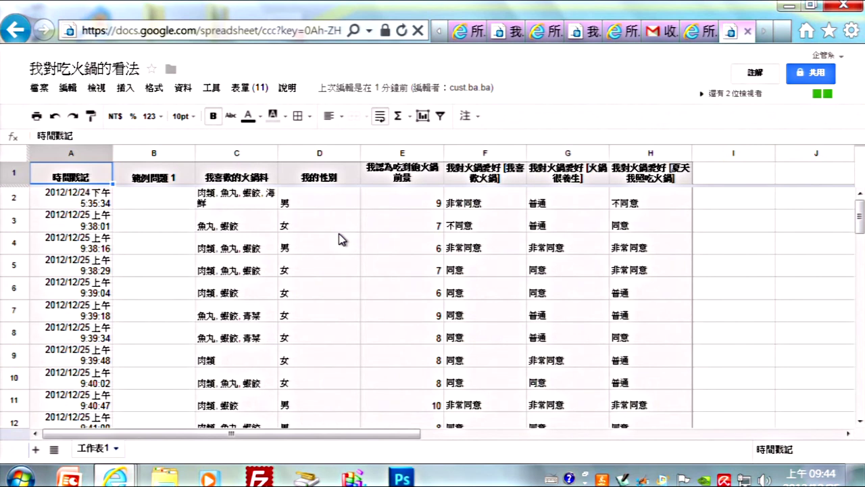
left_click(250, 89)
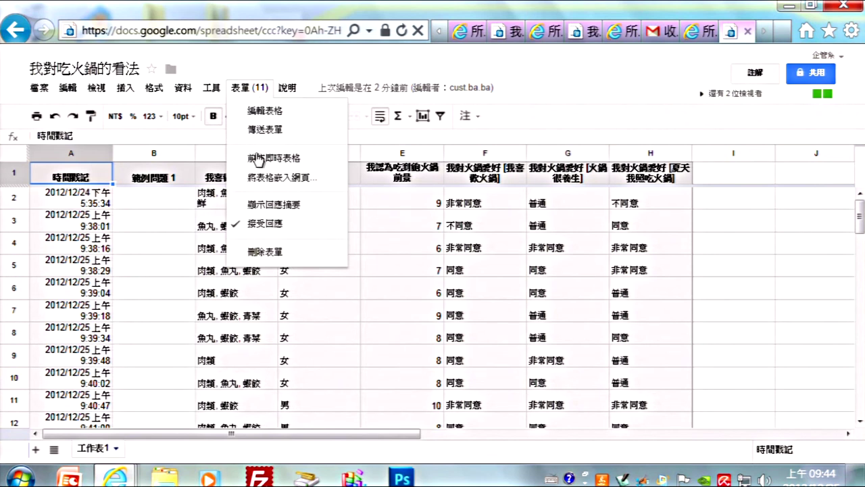
left_click(246, 205)
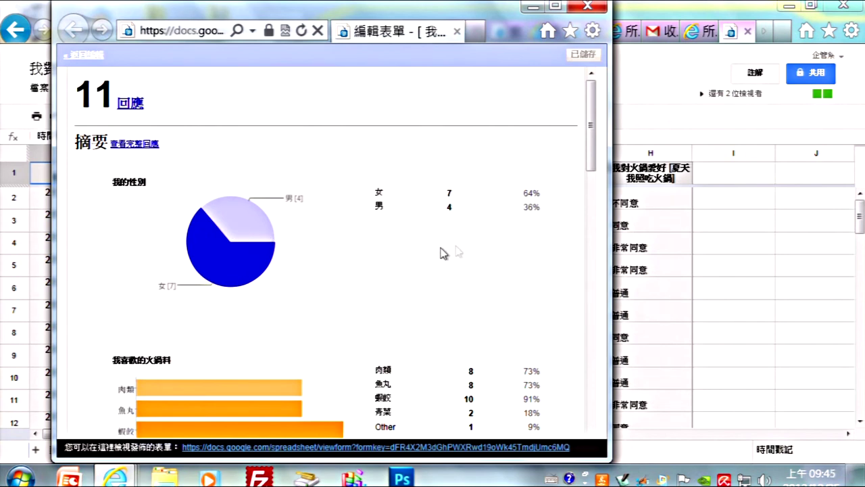
Step: Examine the summary charts for 我的性別, 我喜歡的火鍋料 and 我認為吃到飽火鍋前景
scroll(439, 252, "down", 3)
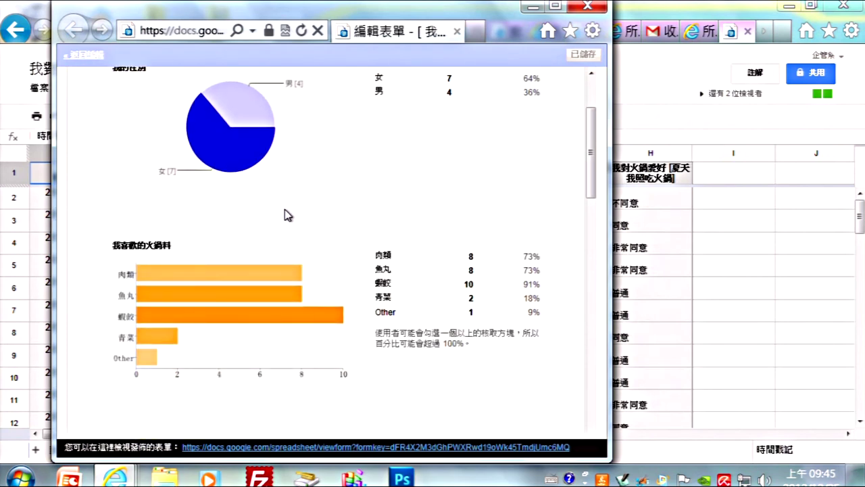
scroll(285, 215, "down", 2)
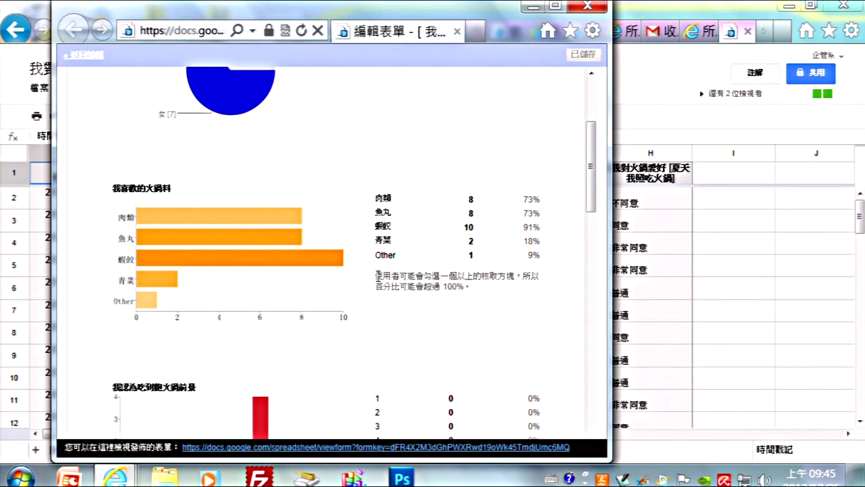
left_click_drag(378, 274, 544, 278)
left_click(491, 301)
scroll(419, 313, "down", 2)
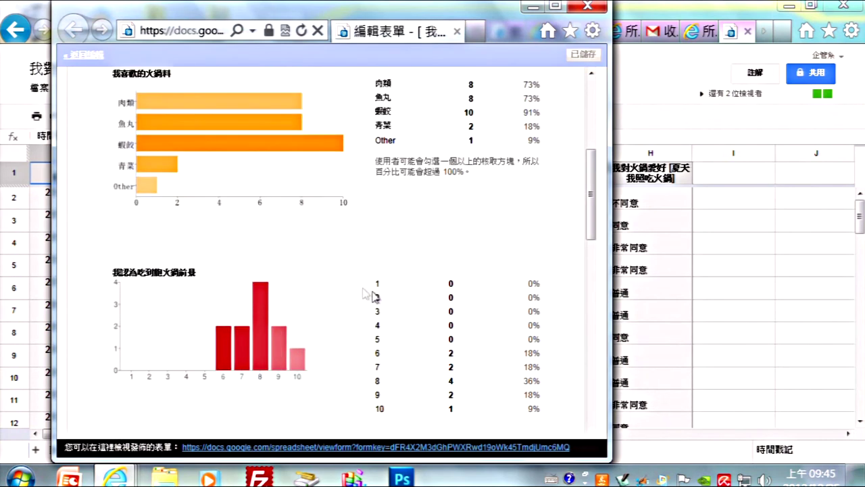
scroll(346, 285, "down", 1)
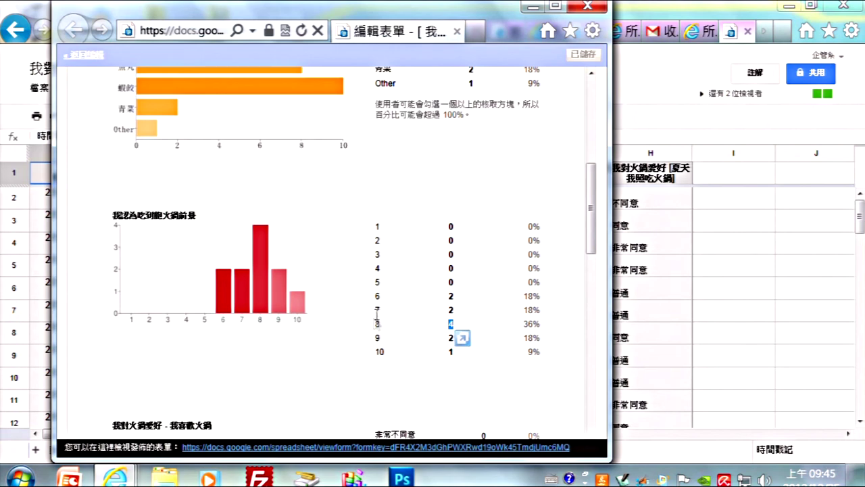
left_click(425, 320)
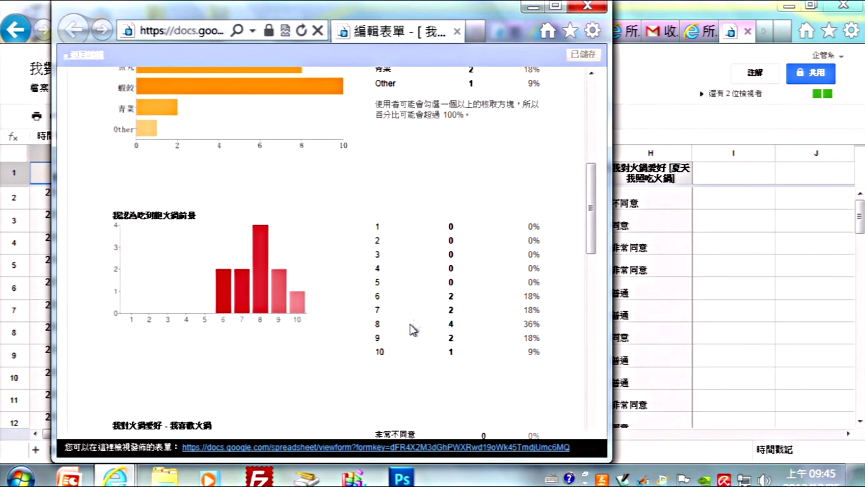
Step: Examine the 我對火鍋愛好 charts and the daily response chart, then close the response summary
scroll(408, 332, "down", 2)
scroll(405, 330, "down", 4)
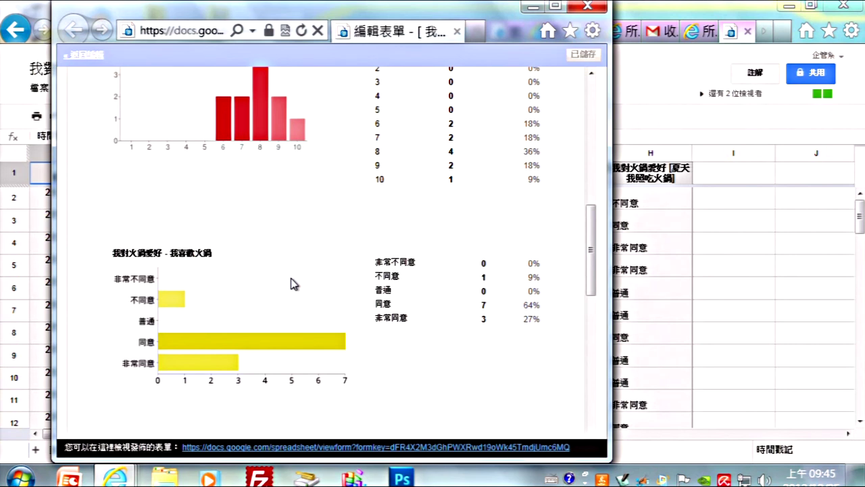
scroll(292, 284, "down", 1)
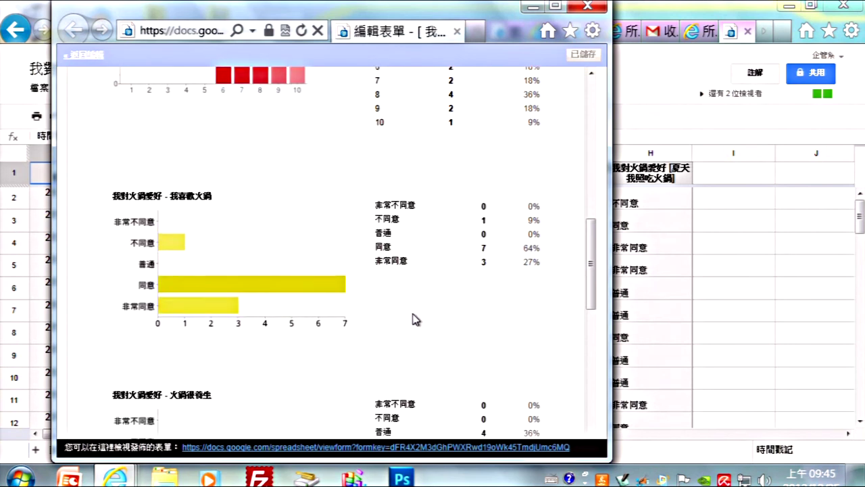
scroll(416, 320, "down", 1)
scroll(411, 316, "down", 3)
scroll(411, 313, "up", 3)
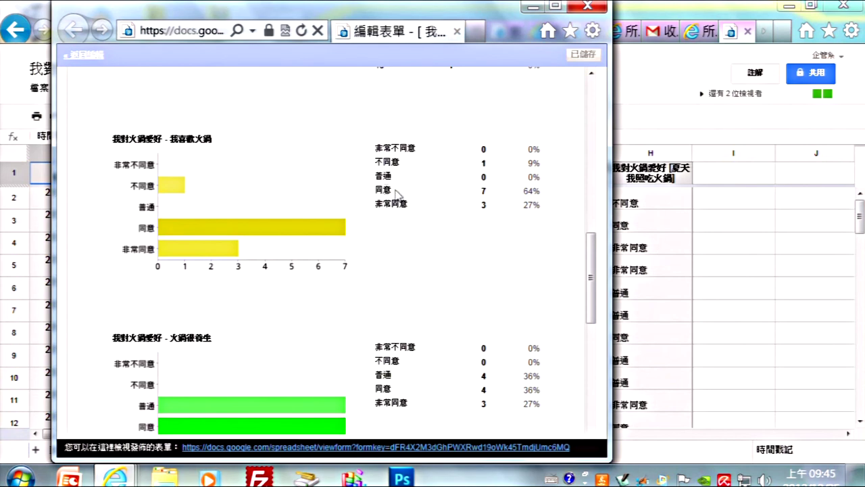
left_click_drag(377, 190, 475, 188)
left_click(477, 225)
scroll(430, 267, "down", 7)
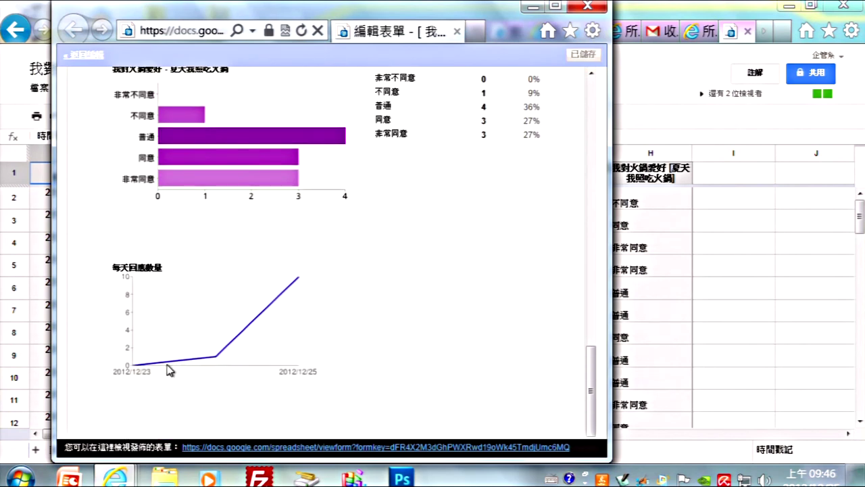
scroll(345, 321, "up", 2)
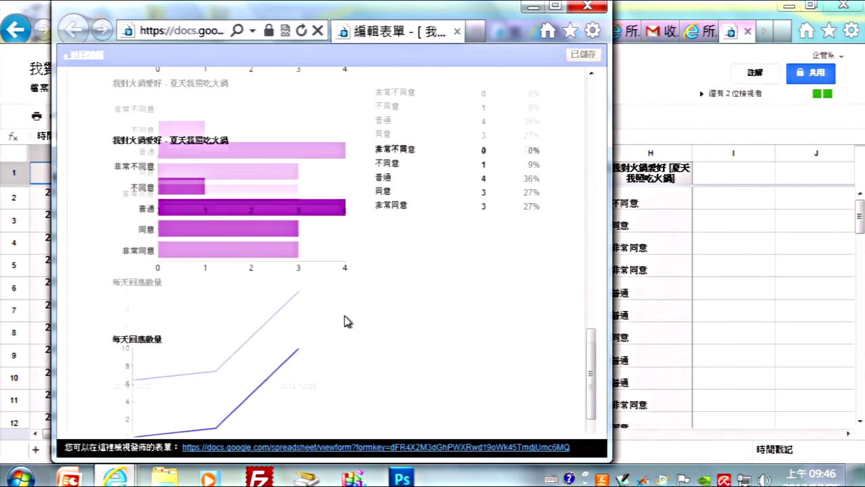
scroll(345, 321, "up", 10)
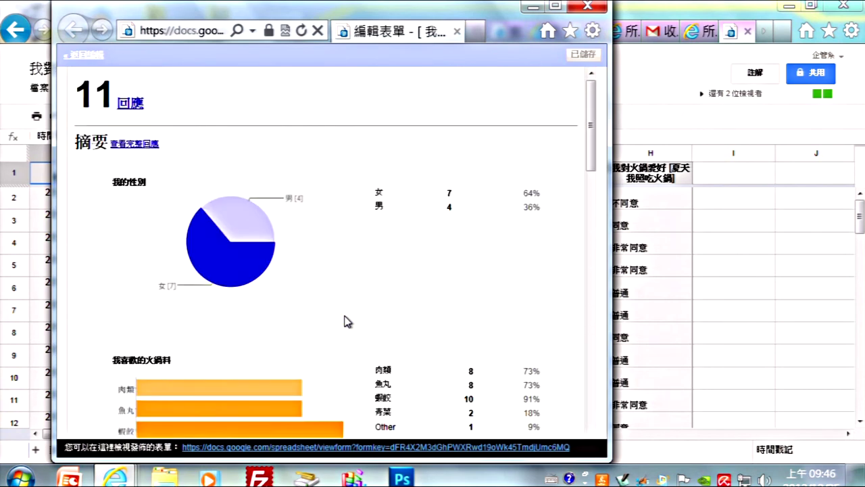
left_click(590, 6)
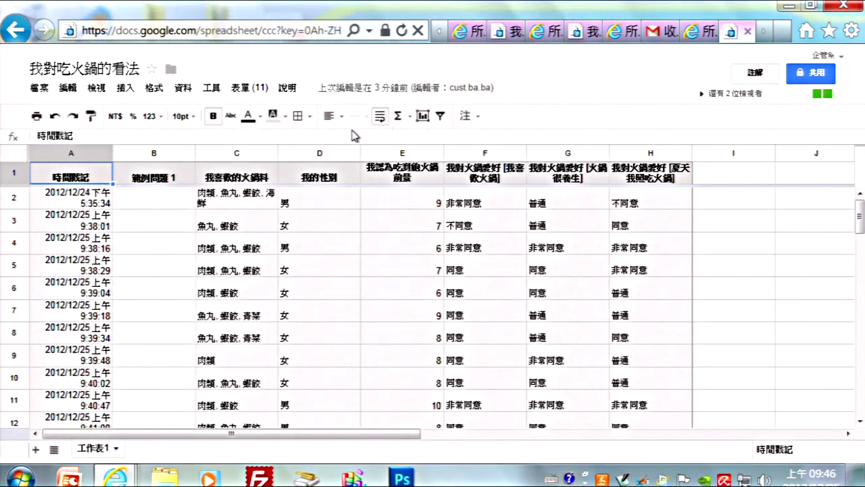